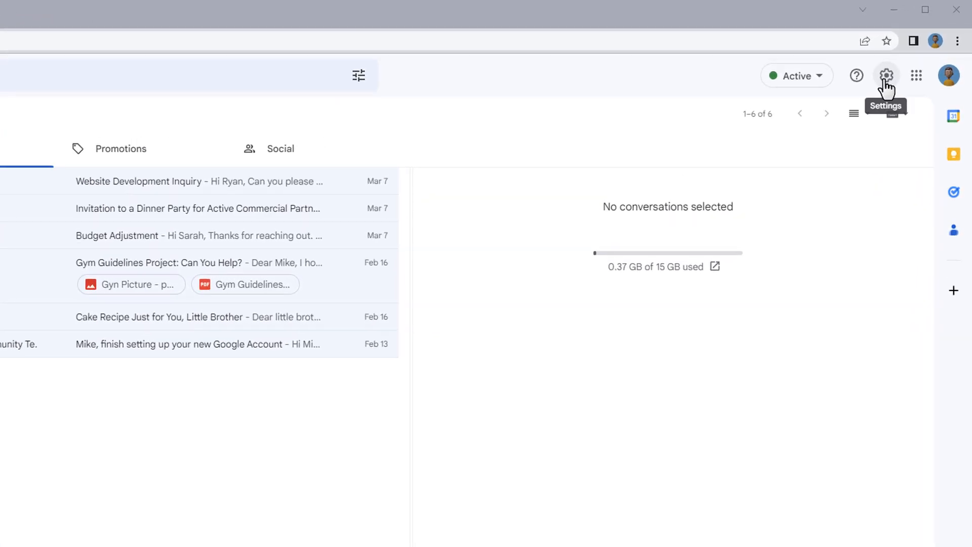
Open the full settings and create a new email signature named Simple Signature in the General settings
{"action": "left_click", "coordinate": [887, 76]}
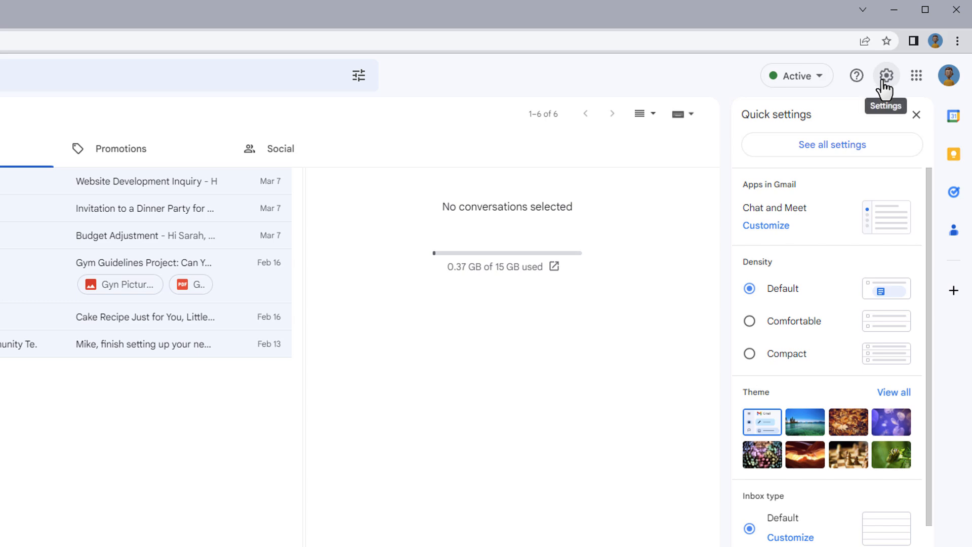
{"action": "left_click", "coordinate": [823, 147]}
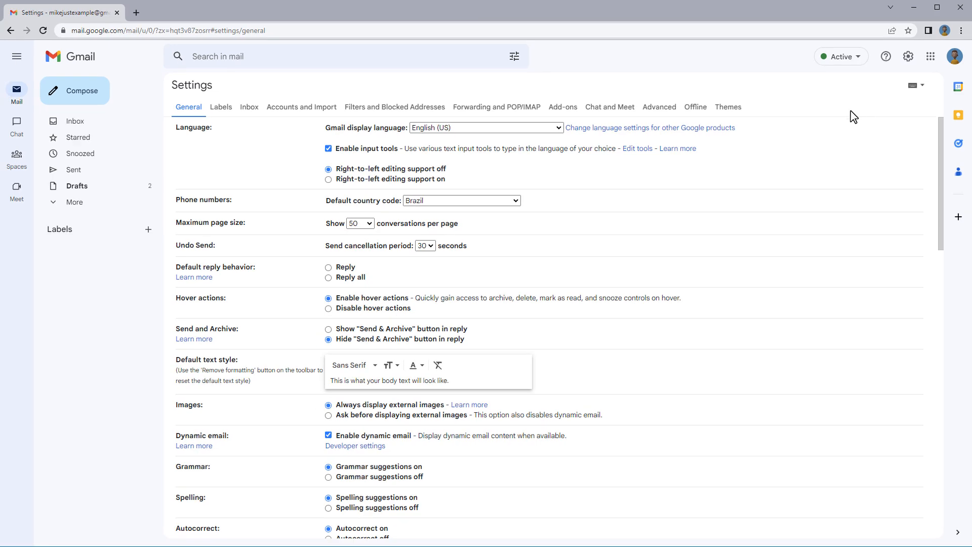
{"action": "scroll", "coordinate": [295, 206], "scroll_direction": "down", "scroll_amount": 5}
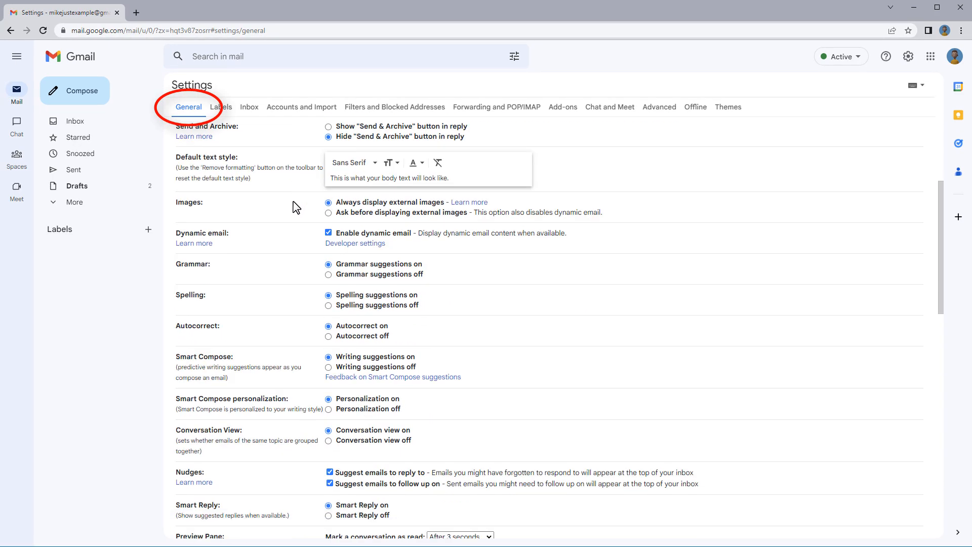
{"action": "scroll", "coordinate": [296, 222], "scroll_direction": "down", "scroll_amount": 5}
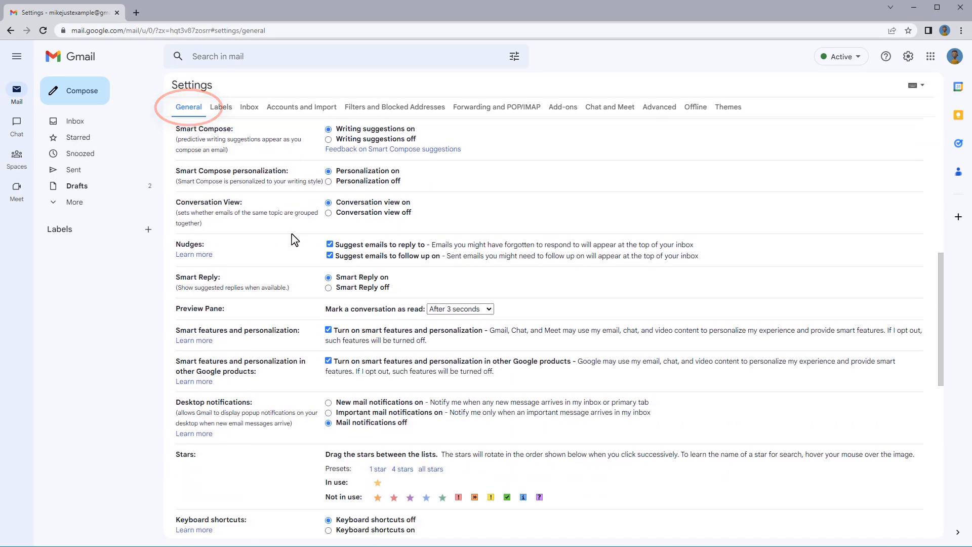
{"action": "scroll", "coordinate": [285, 258], "scroll_direction": "down", "scroll_amount": 5}
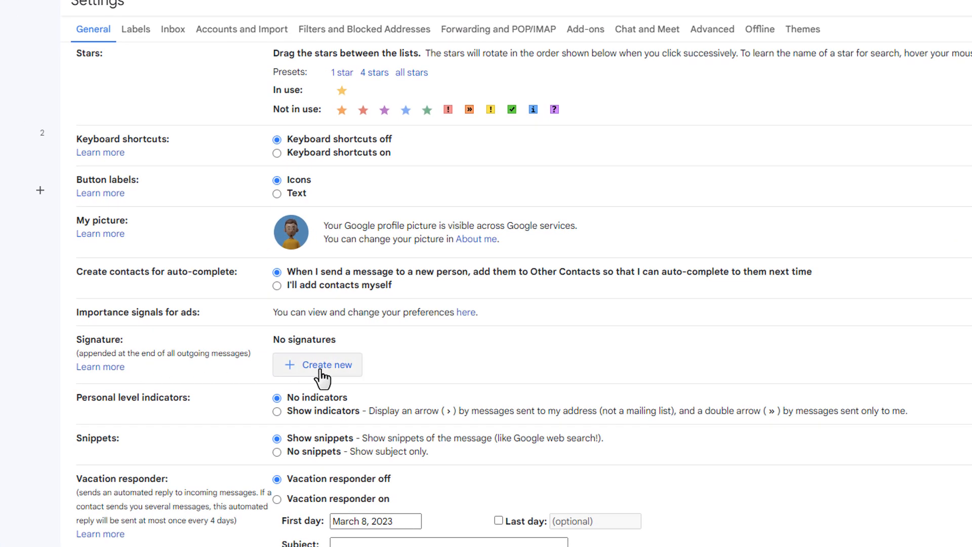
{"action": "left_click", "coordinate": [322, 365]}
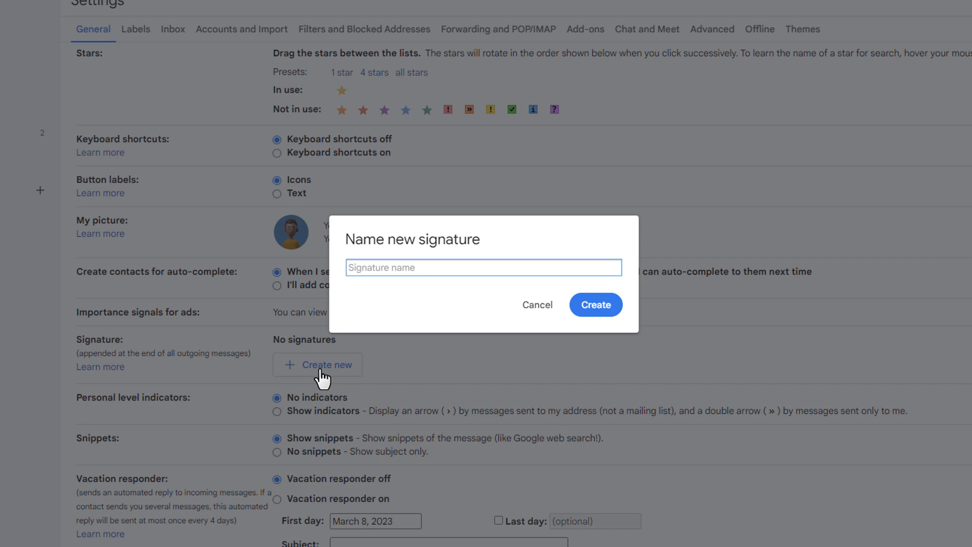
{"action": "type", "text": "Simple Signature"}
{"action": "key", "text": "Return"}
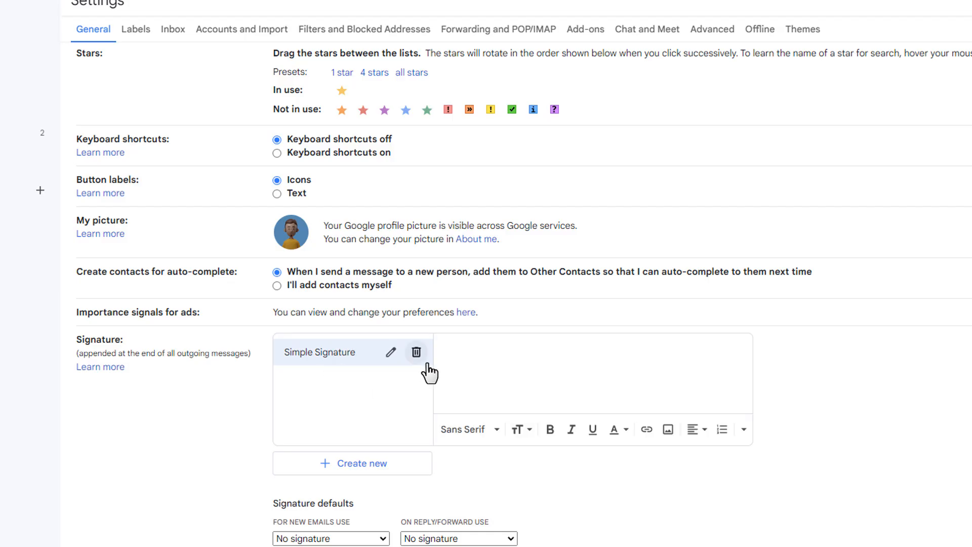
{"action": "left_click", "coordinate": [395, 361]}
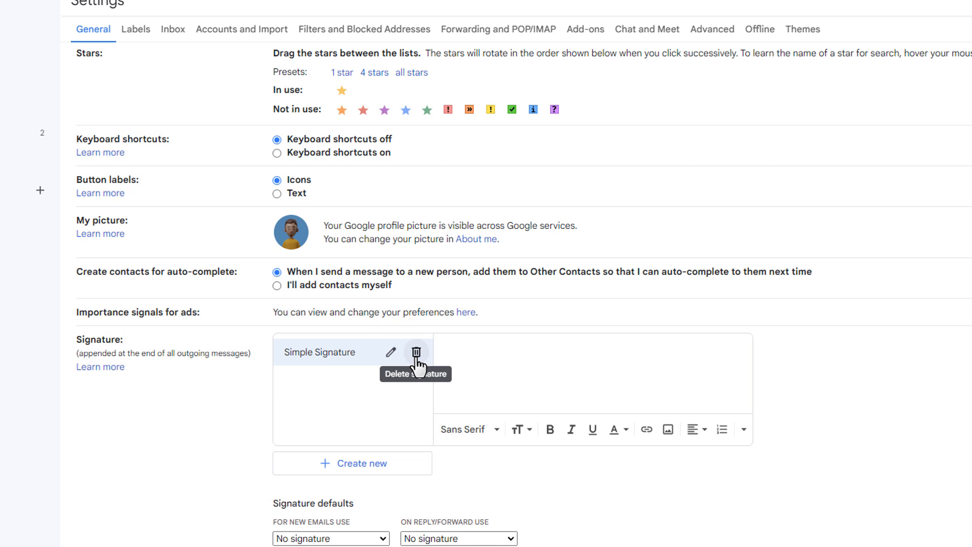
{"action": "left_click", "coordinate": [417, 358]}
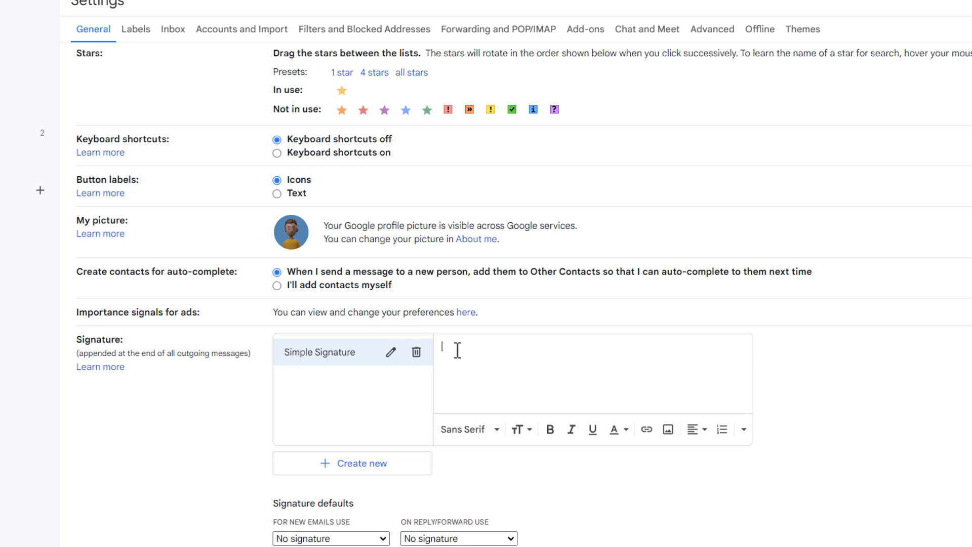
Fill the signature with three lines: the sender's full name, the title Production Manager, and the sender's website address
{"action": "type", "text": "Mike Example"}
{"action": "key", "text": "Return"}
{"action": "type", "text": "Production M<"}
{"action": "key", "text": "BackSpace"}
{"action": "type", "text": "anager "}
{"action": "type", "text": "www"}
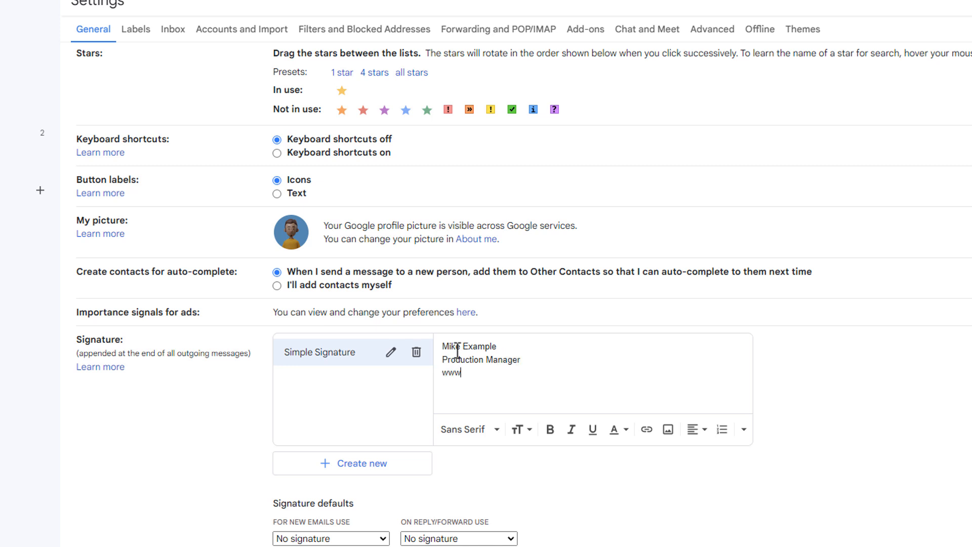
{"action": "type", "text": ".mikeexamplesite.com"}
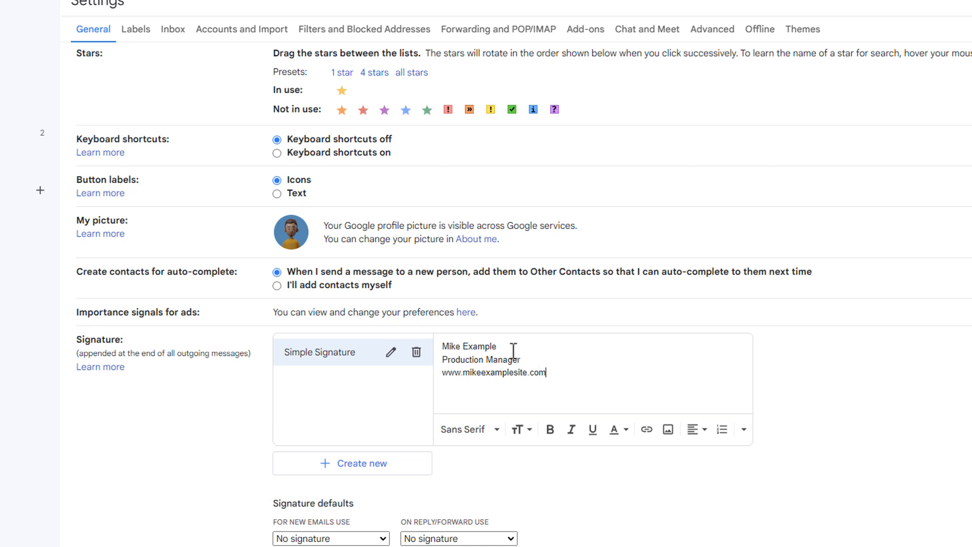
Format the name line of the signature as bold, Large size, with dark red text
{"action": "left_click_drag", "start_coordinate": [497, 347], "coordinate": [445, 347]}
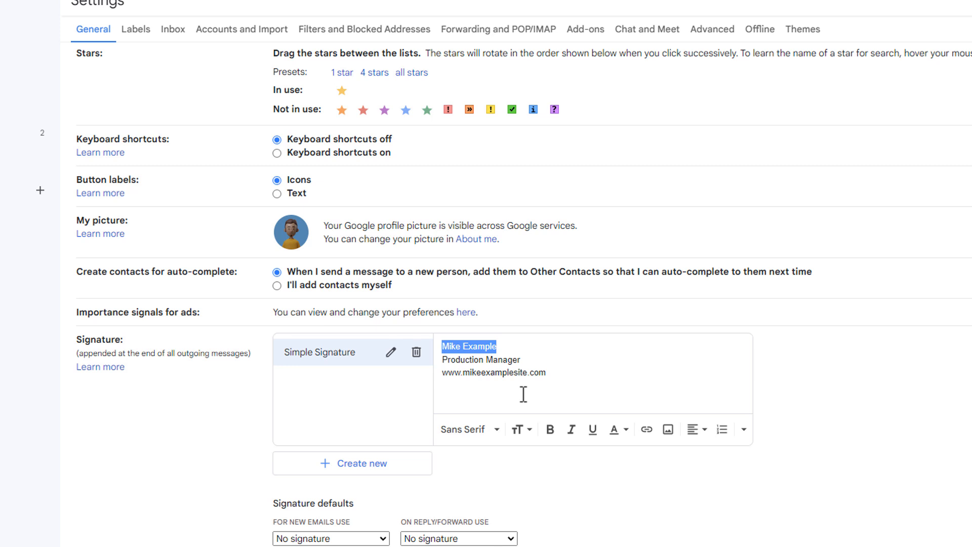
{"action": "left_click", "coordinate": [551, 430]}
{"action": "left_click", "coordinate": [527, 431]}
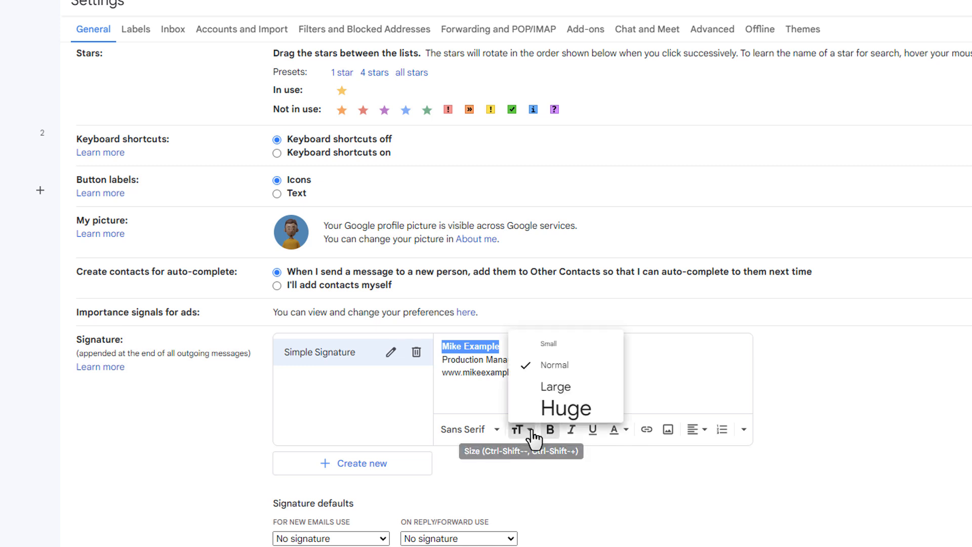
{"action": "left_click", "coordinate": [548, 387]}
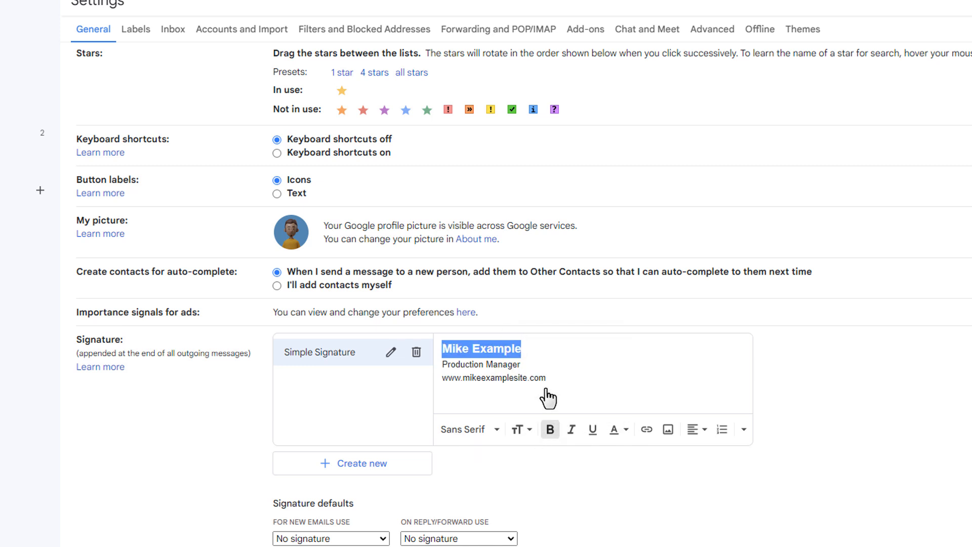
{"action": "left_click", "coordinate": [627, 431]}
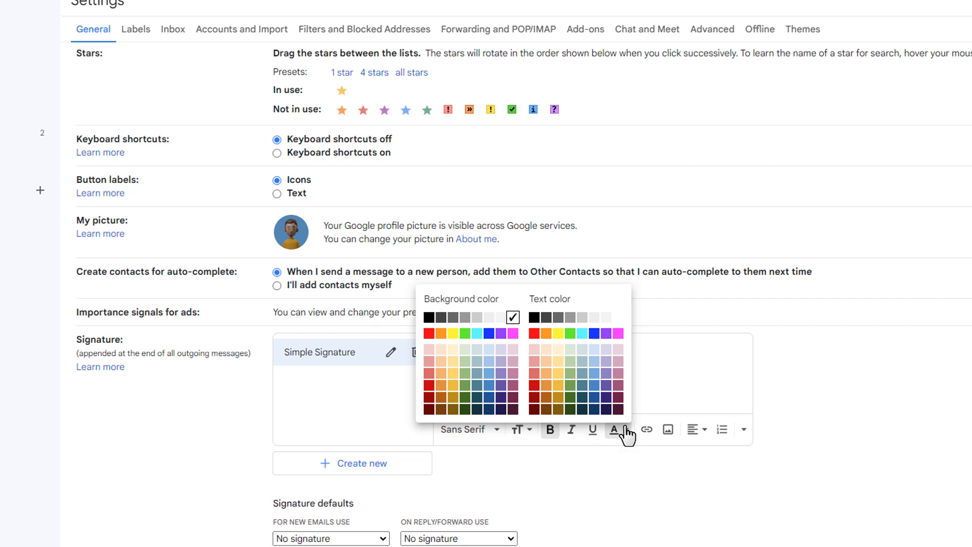
{"action": "left_click", "coordinate": [537, 386]}
Add a blank line below the website address and insert the portrait picture uploaded from the computer
{"action": "left_click", "coordinate": [562, 381]}
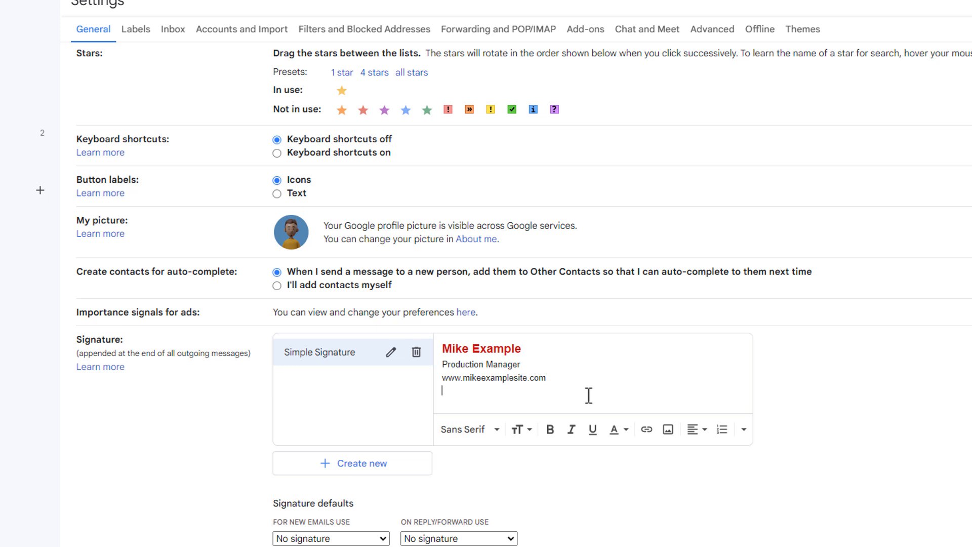
{"action": "key", "text": "Return"}
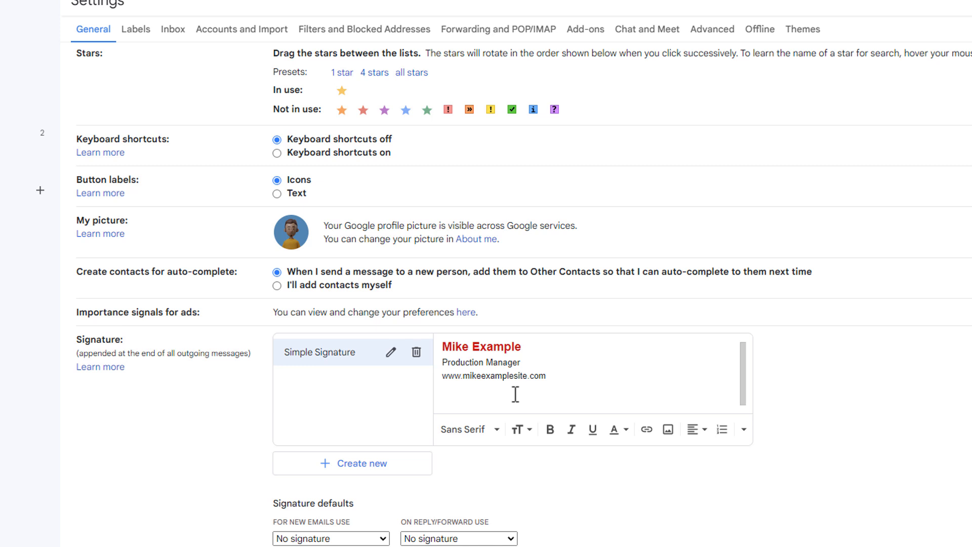
{"action": "left_click", "coordinate": [669, 431]}
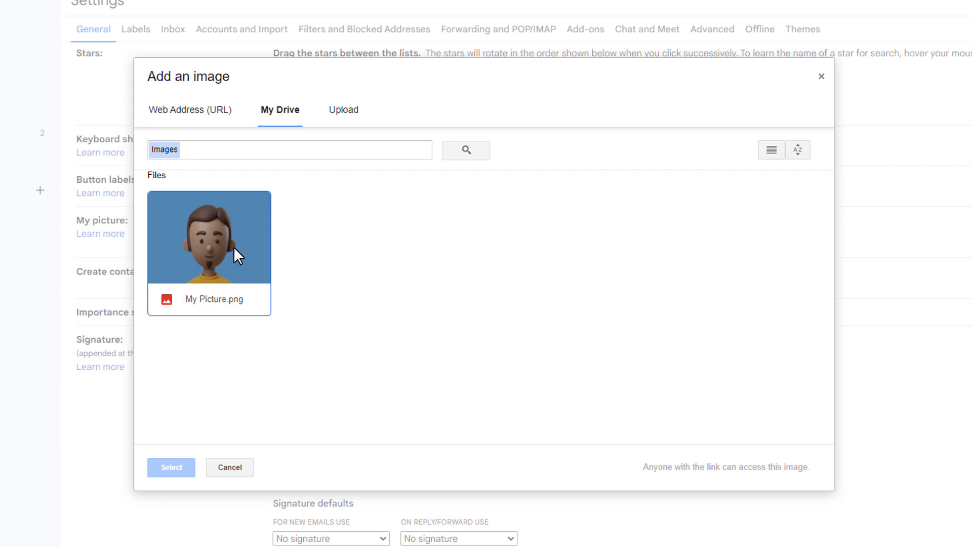
{"action": "left_click", "coordinate": [346, 115]}
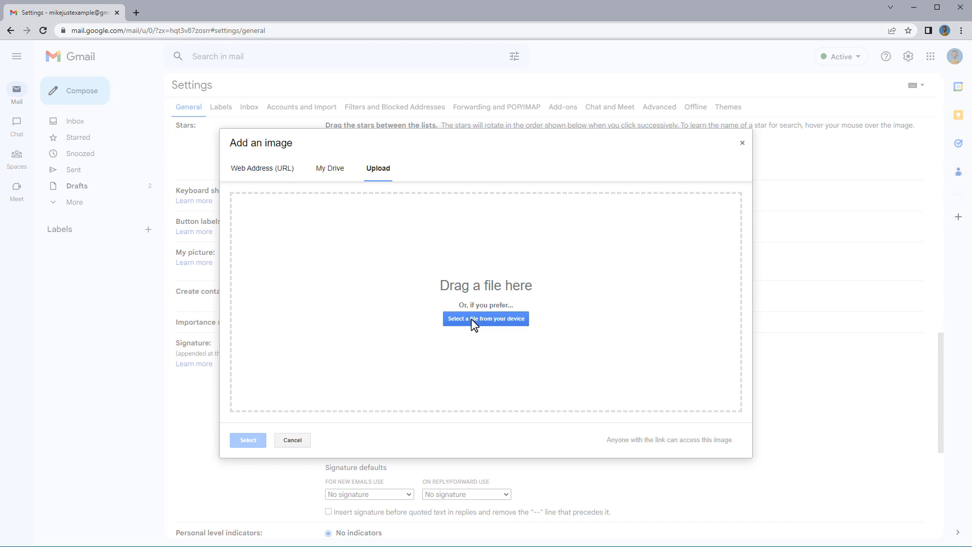
{"action": "left_click", "coordinate": [474, 319]}
{"action": "double_click", "coordinate": [329, 99]}
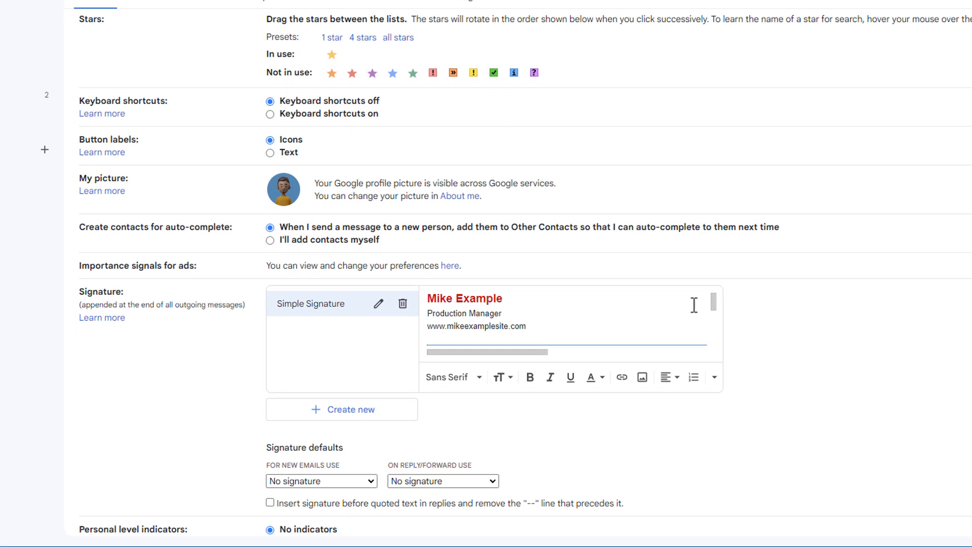
Resize the picture in the signature to Small
{"action": "mouse_move", "coordinate": [714, 302]}
{"action": "left_mouse_down"}
{"action": "mouse_move", "coordinate": [713, 314]}
{"action": "mouse_move", "coordinate": [714, 296]}
{"action": "left_mouse_up"}
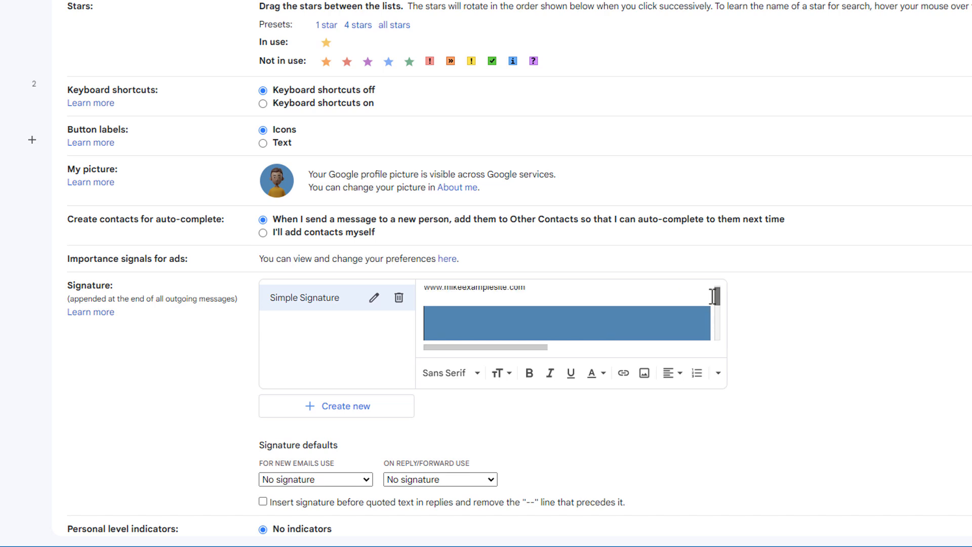
{"action": "left_click", "coordinate": [547, 327]}
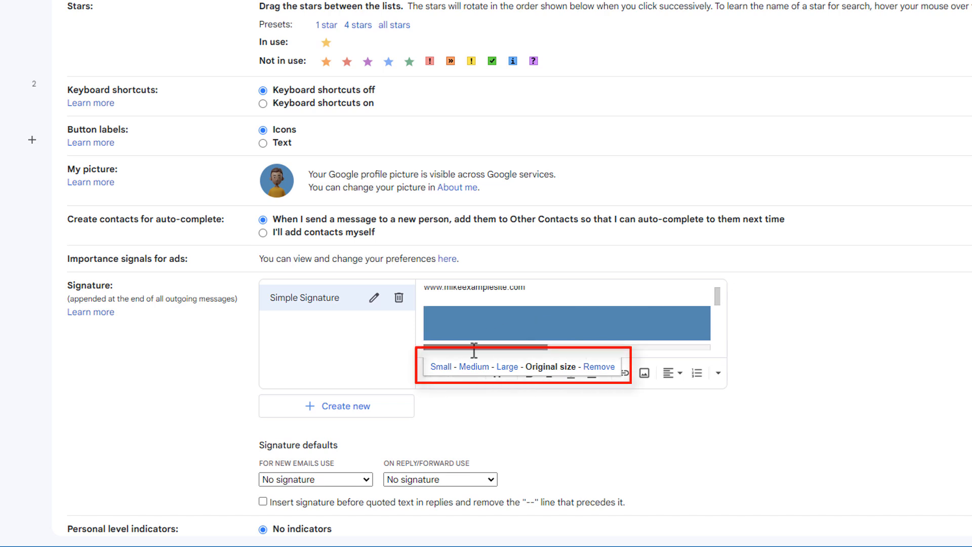
{"action": "left_click", "coordinate": [440, 367]}
{"action": "scroll", "coordinate": [476, 320], "scroll_direction": "up", "scroll_amount": 1}
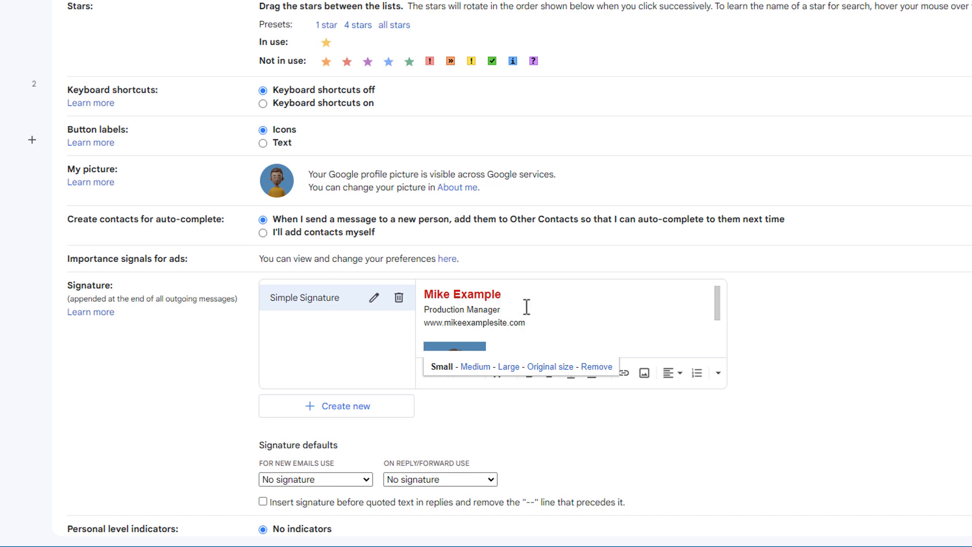
{"action": "scroll", "coordinate": [526, 307], "scroll_direction": "up", "scroll_amount": 2}
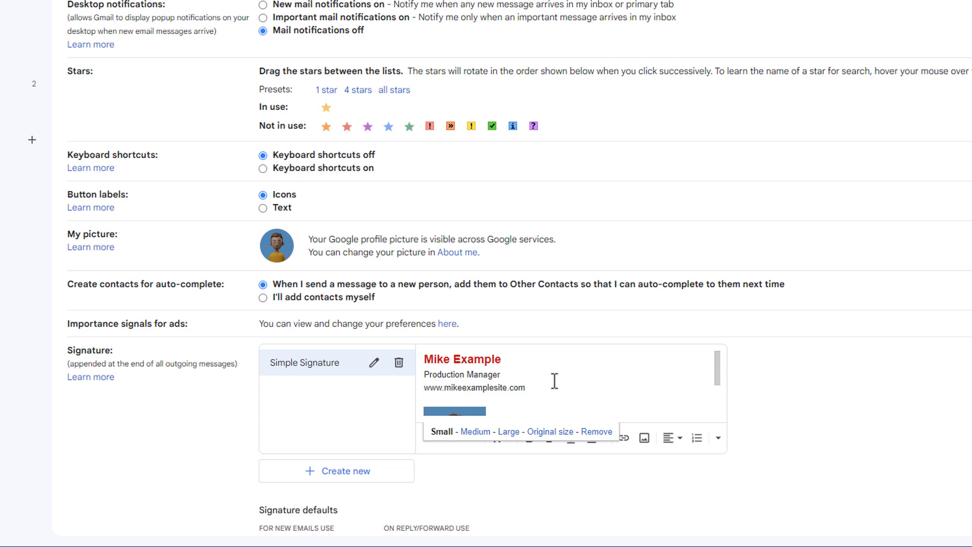
{"action": "left_click", "coordinate": [576, 386]}
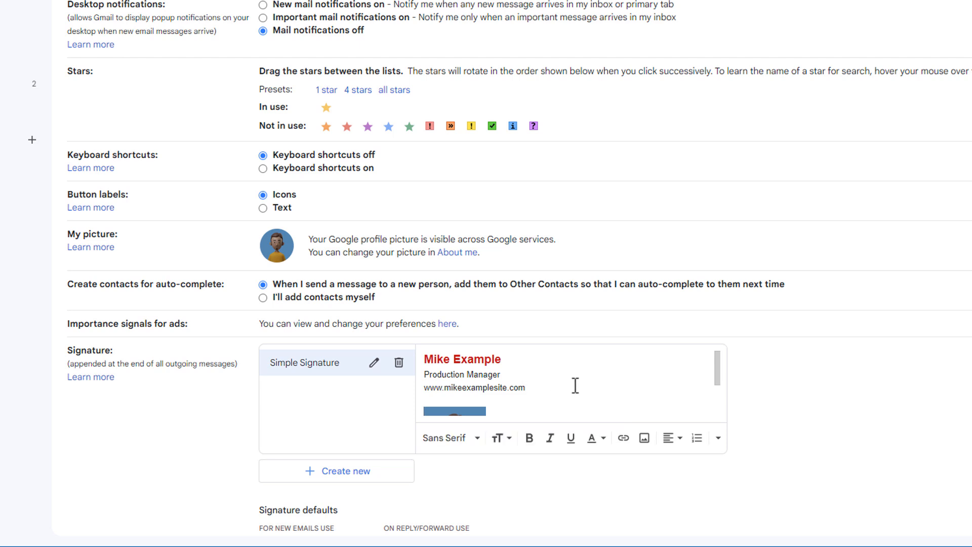
Set Simple Signature as the default for new emails and for replies and forwards, and save the settings changes
{"action": "scroll", "coordinate": [770, 378], "scroll_direction": "down", "scroll_amount": 1}
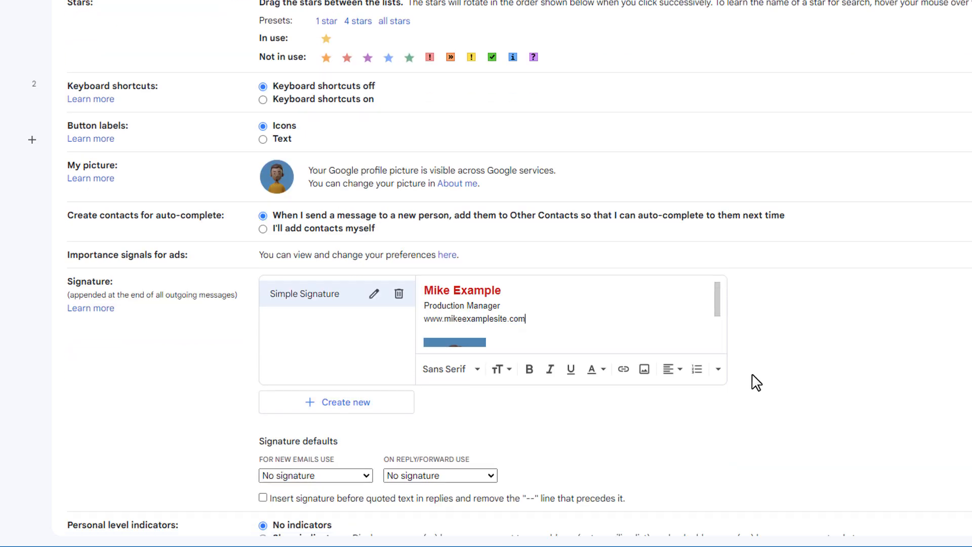
{"action": "scroll", "coordinate": [757, 383], "scroll_direction": "down", "scroll_amount": 1}
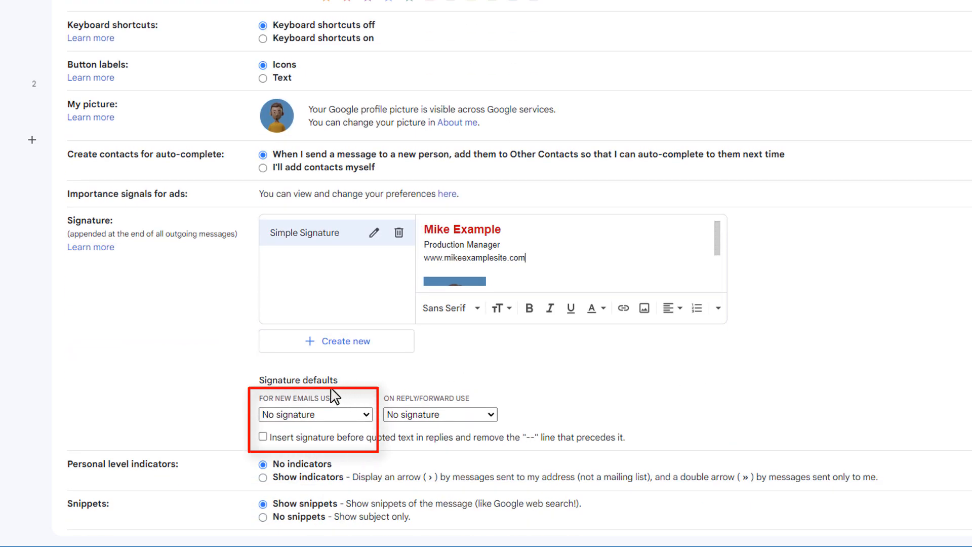
{"action": "left_click", "coordinate": [310, 416]}
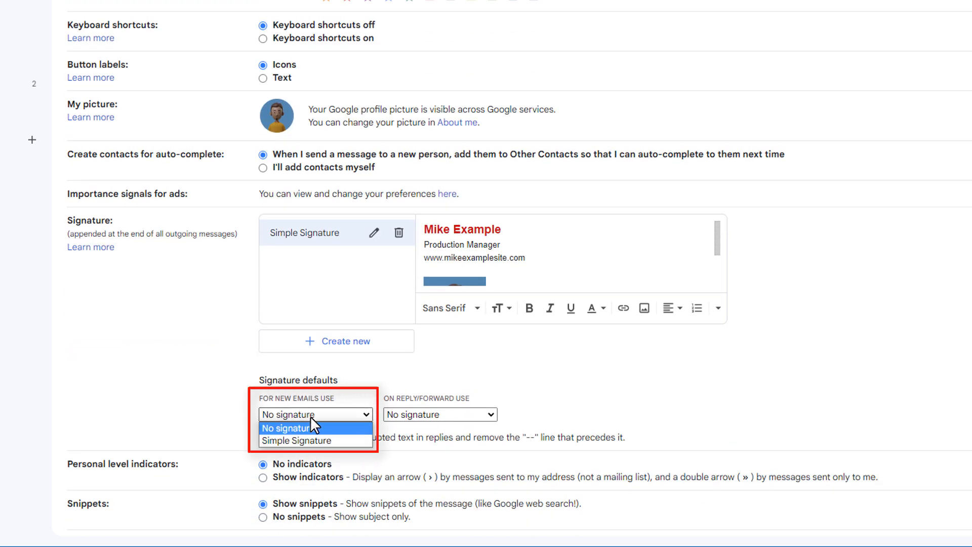
{"action": "left_click", "coordinate": [313, 440]}
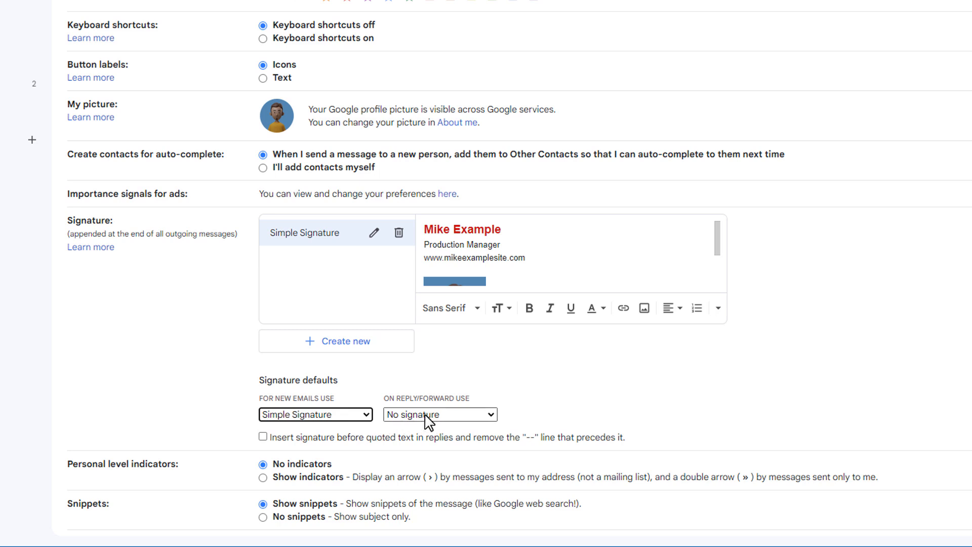
{"action": "left_click", "coordinate": [451, 415]}
{"action": "left_click", "coordinate": [447, 442]}
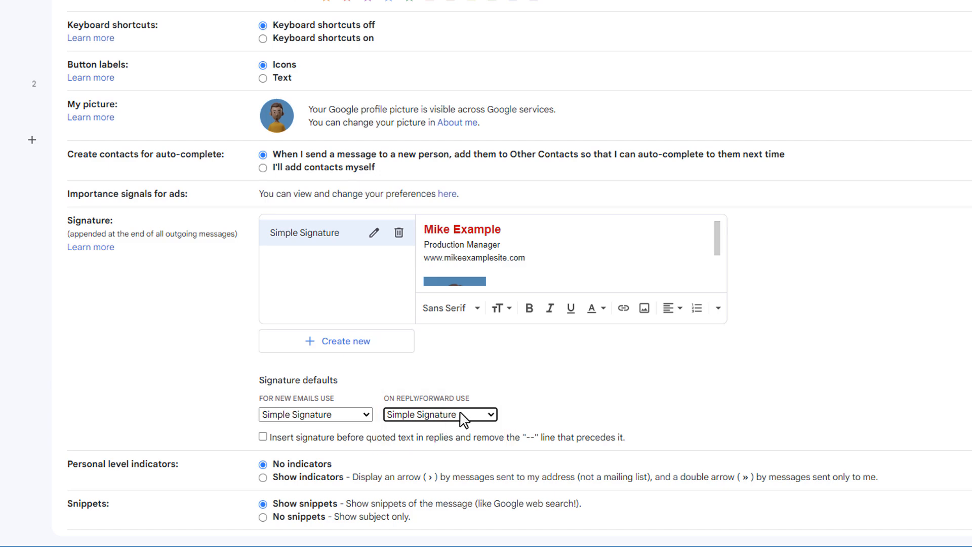
{"action": "scroll", "coordinate": [556, 403], "scroll_direction": "down", "scroll_amount": 5}
{"action": "scroll", "coordinate": [552, 397], "scroll_direction": "down", "scroll_amount": 2}
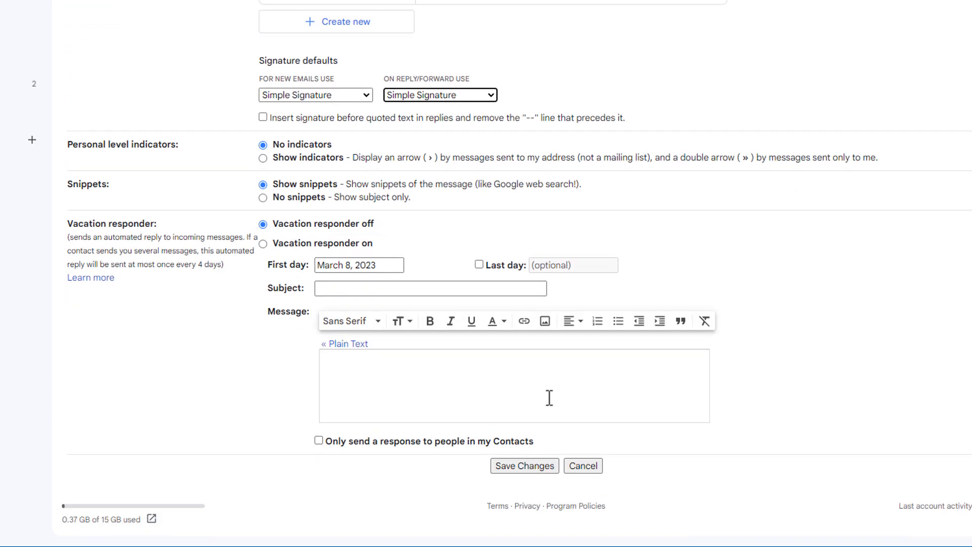
{"action": "left_click", "coordinate": [525, 466]}
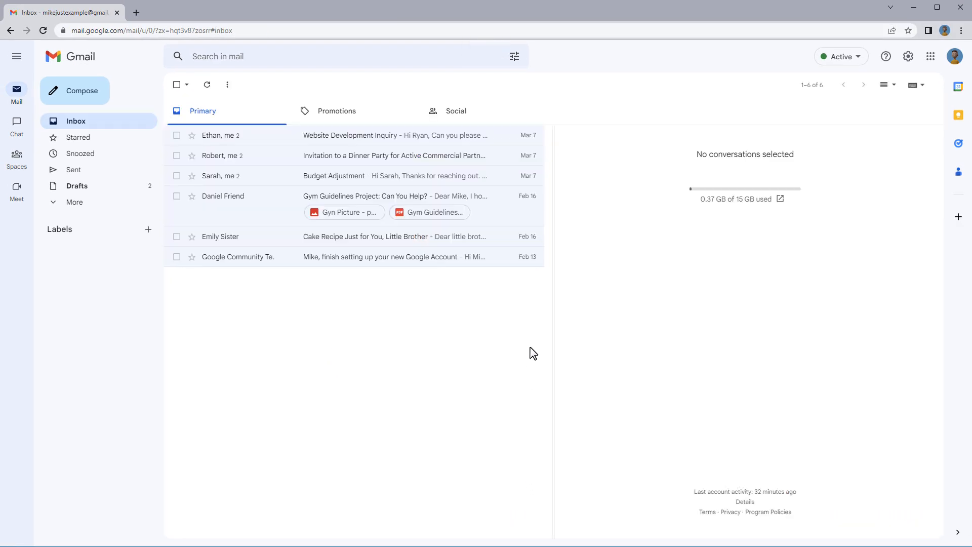
Start a new message and examine the inserted signature, including the dash line above the name
{"action": "left_click", "coordinate": [84, 91]}
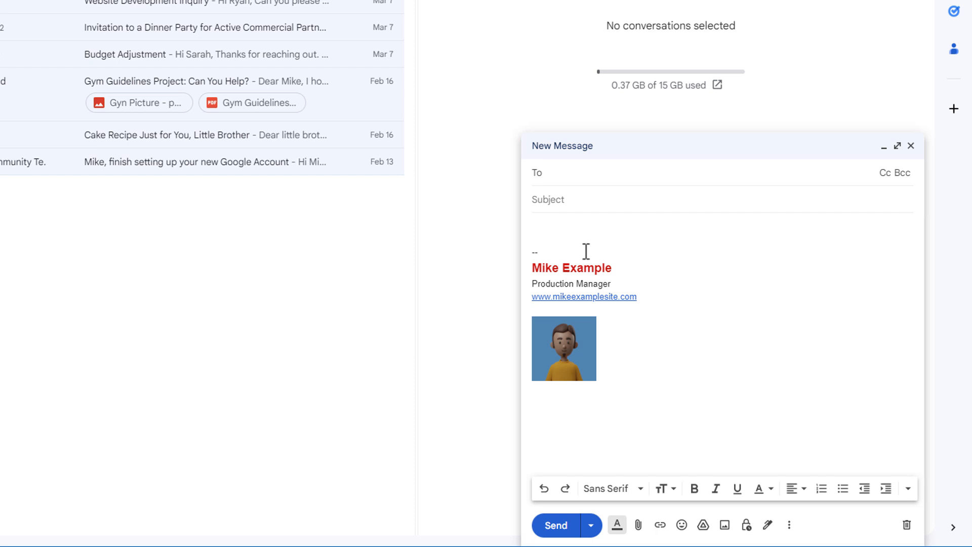
{"action": "left_click", "coordinate": [538, 253]}
{"action": "left_click_drag", "start_coordinate": [532, 253], "coordinate": [545, 253]}
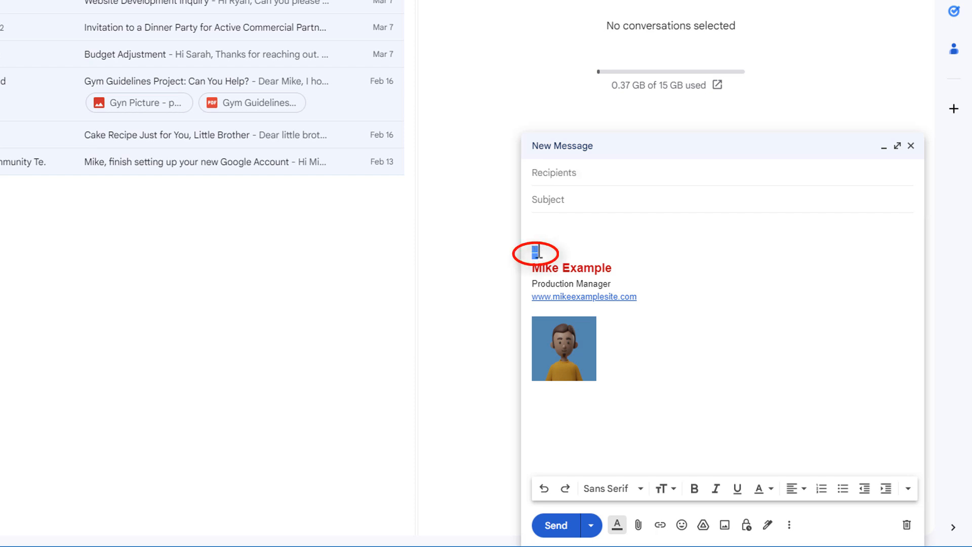
{"action": "left_click", "coordinate": [580, 250]}
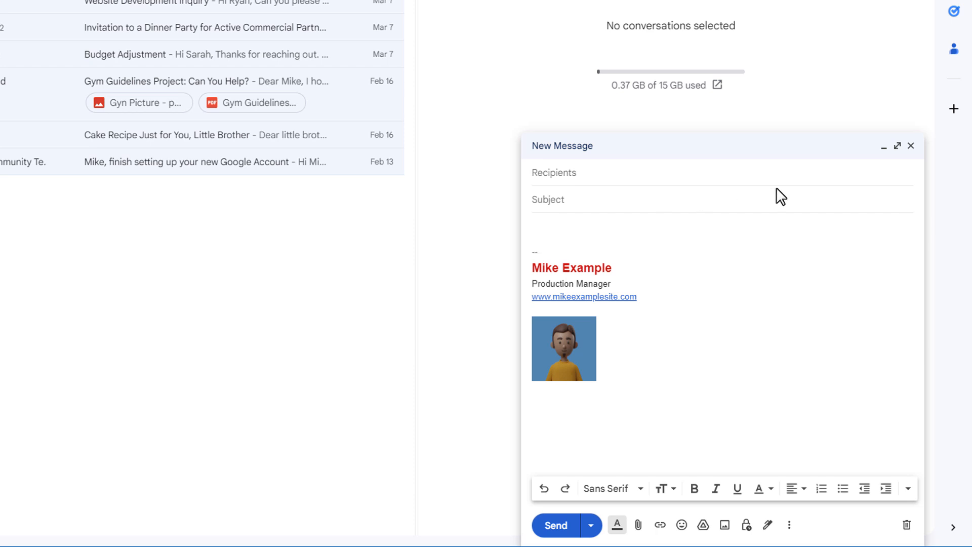
Close the new message and reply to the "Cake Recipe Just for You, Little Brother" email with "This is my example text."
{"action": "left_click", "coordinate": [911, 145]}
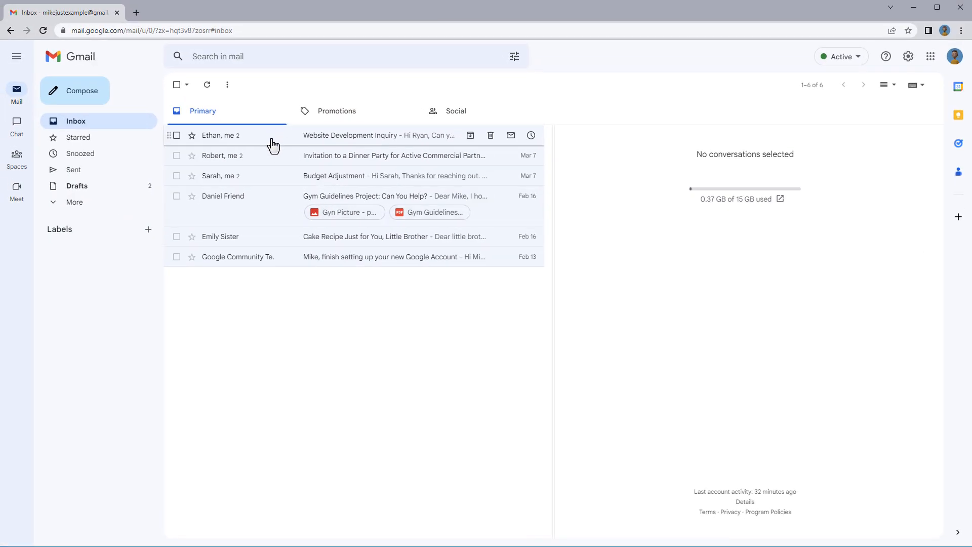
{"action": "left_click", "coordinate": [258, 246]}
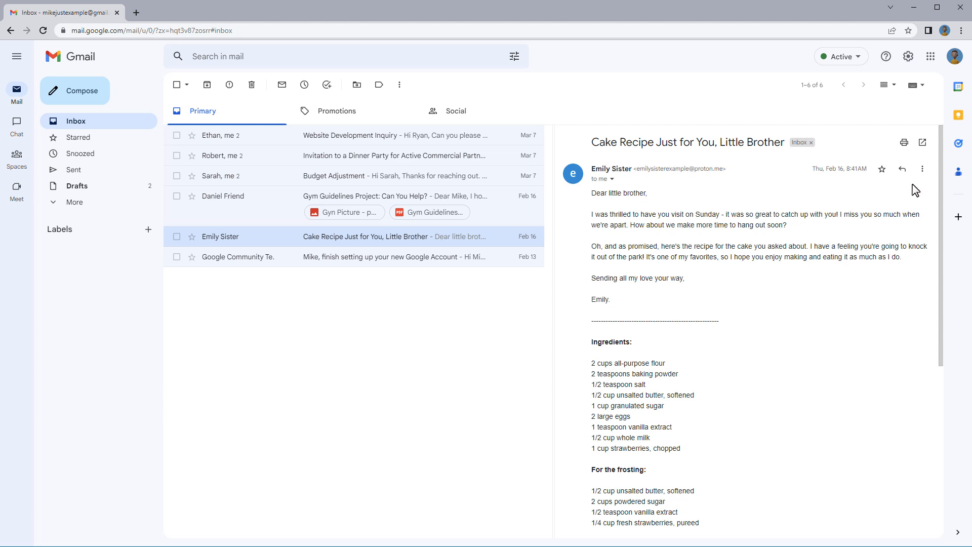
{"action": "left_click", "coordinate": [903, 170]}
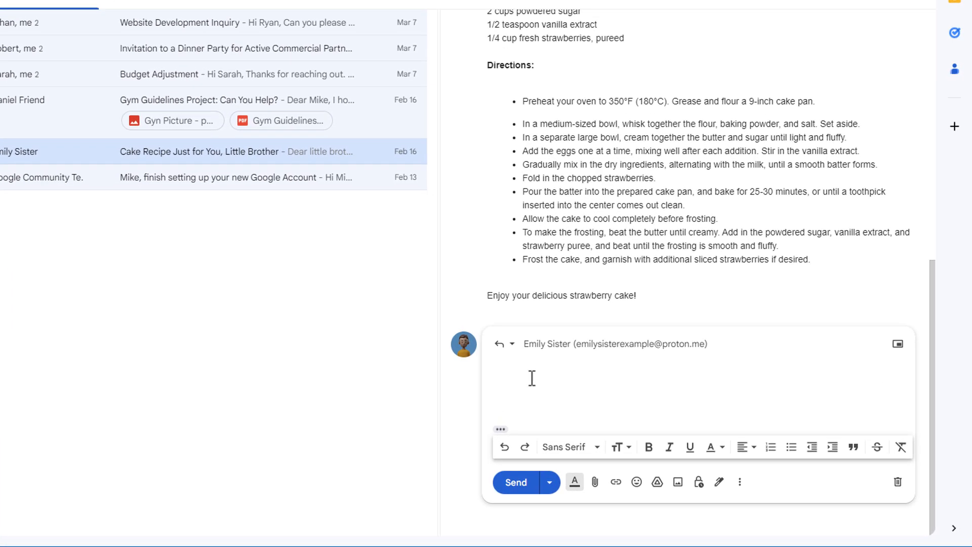
{"action": "type", "text": "Th"}
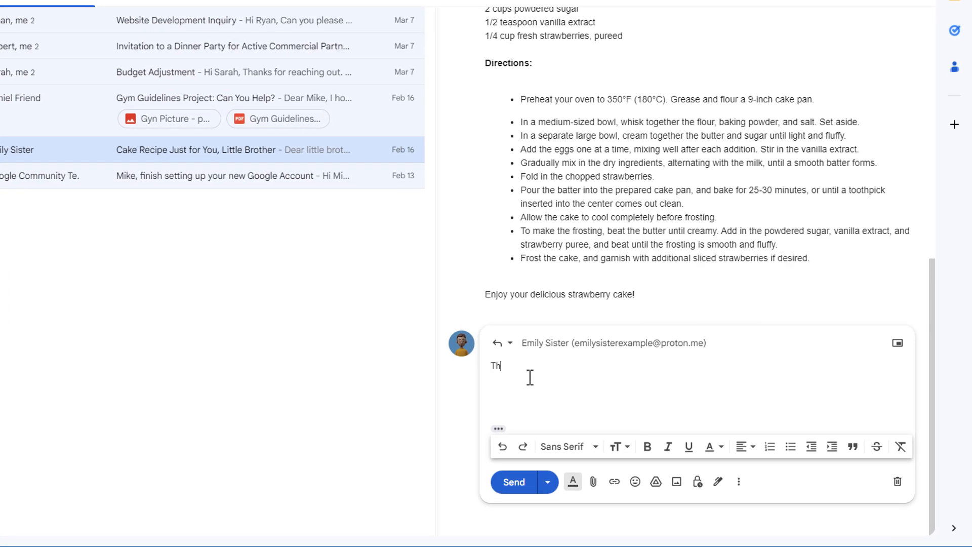
{"action": "type", "text": "is is my example text."}
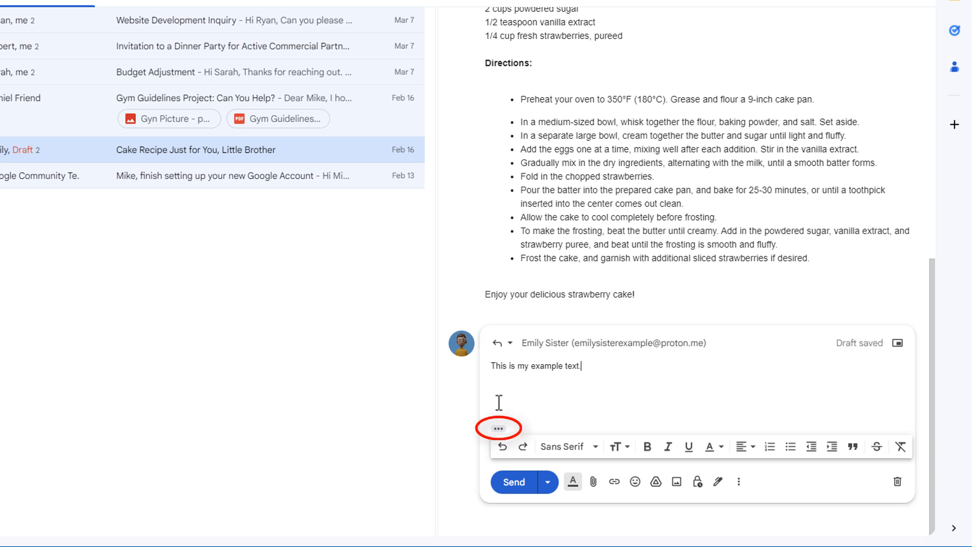
Expand the trimmed content of the reply, examine where the signature sits relative to the quoted text, and discard the draft
{"action": "left_click", "coordinate": [501, 429]}
{"action": "scroll", "coordinate": [542, 400], "scroll_direction": "up", "scroll_amount": 2}
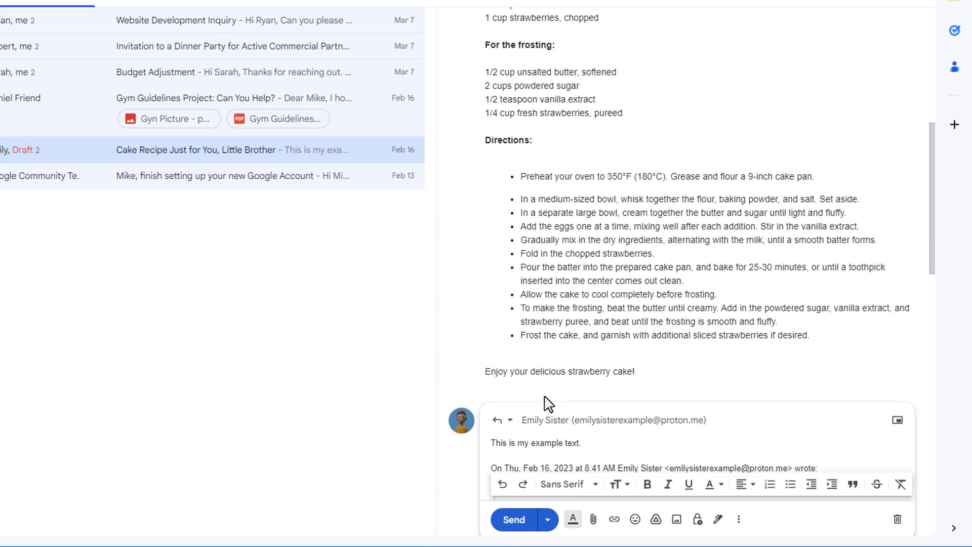
{"action": "scroll", "coordinate": [547, 400], "scroll_direction": "down", "scroll_amount": 8}
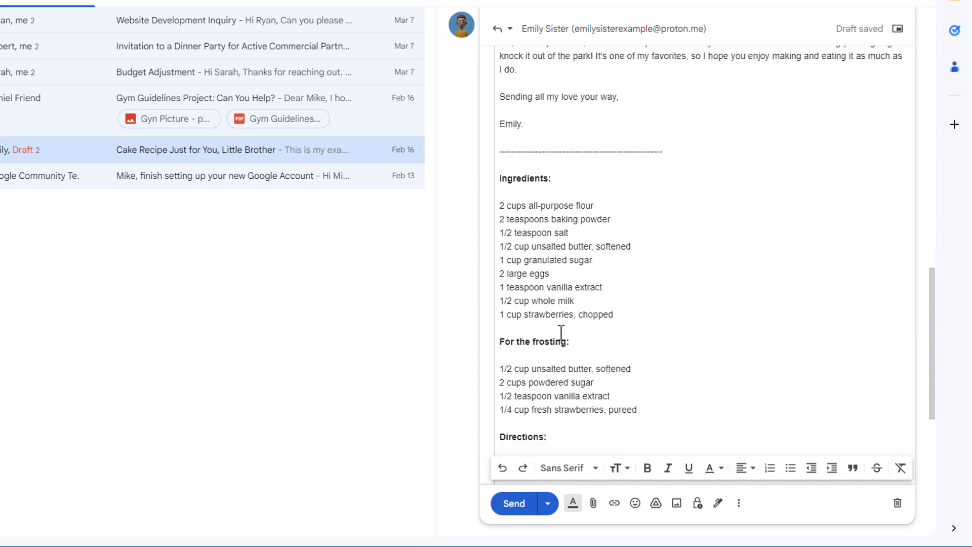
{"action": "scroll", "coordinate": [561, 332], "scroll_direction": "down", "scroll_amount": 8}
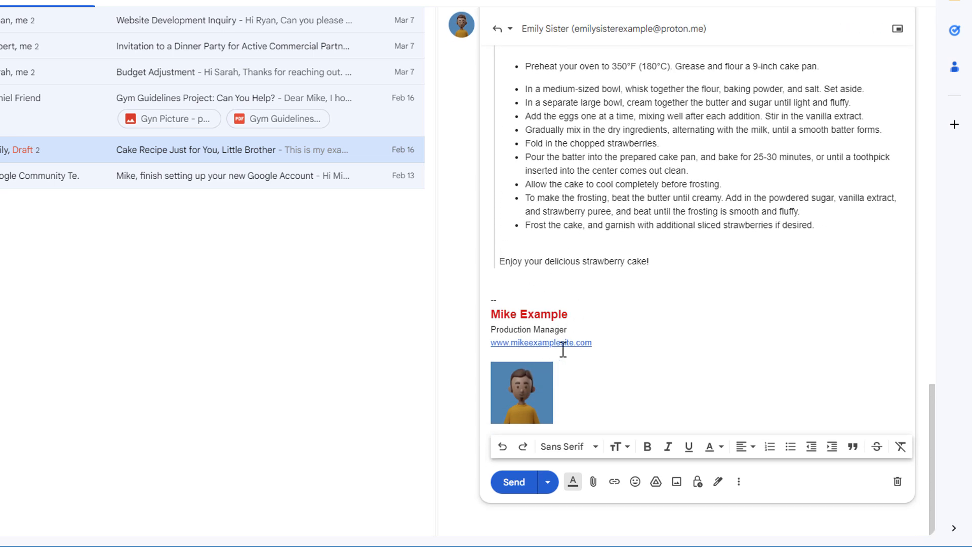
{"action": "scroll", "coordinate": [592, 348], "scroll_direction": "up", "scroll_amount": 9}
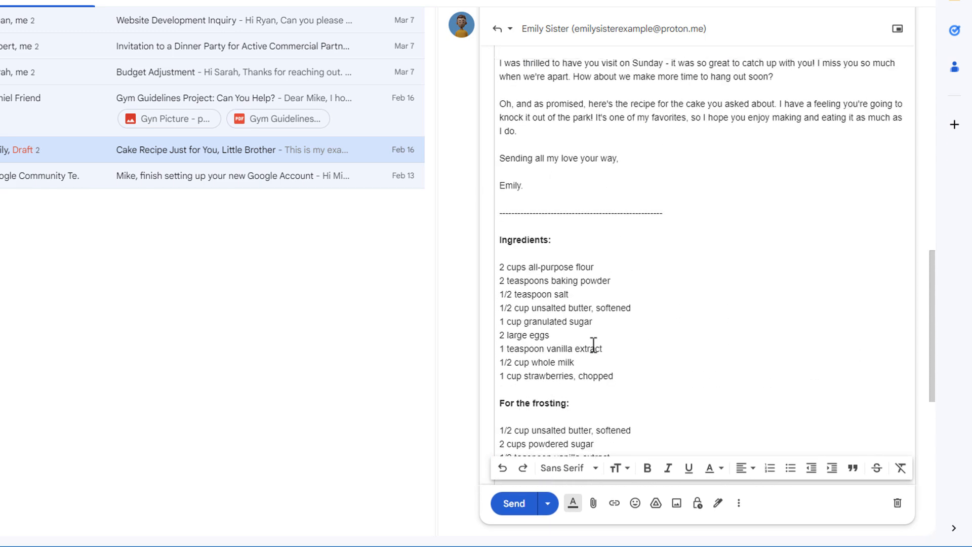
{"action": "scroll", "coordinate": [590, 340], "scroll_direction": "up", "scroll_amount": 6}
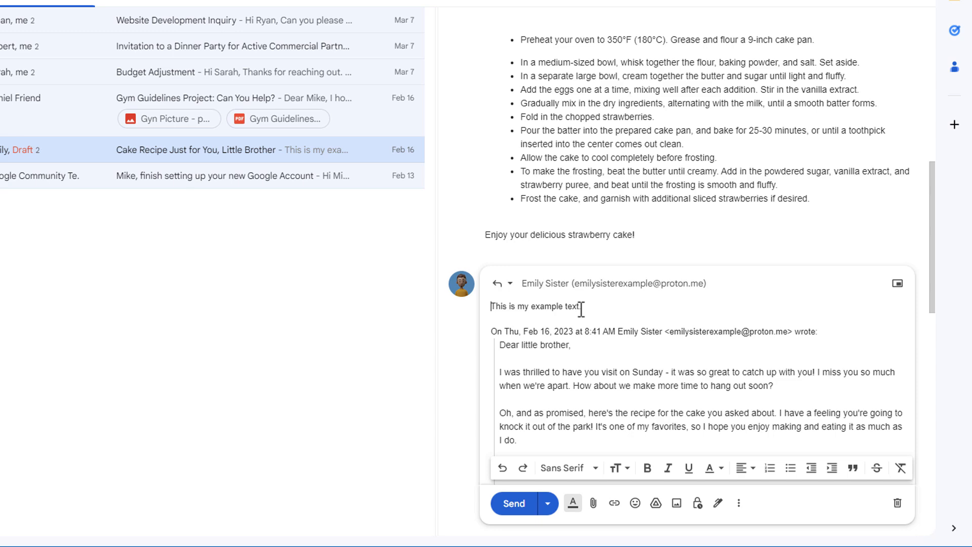
{"action": "left_click", "coordinate": [897, 507]}
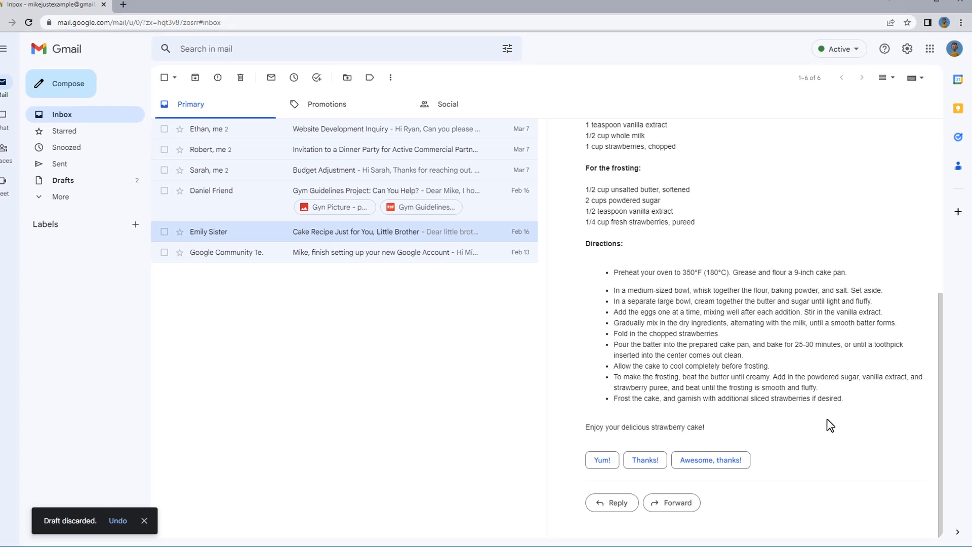
Enable inserting the signature before quoted text in replies and removing the "--" line in the signature settings, and save the changes
{"action": "scroll", "coordinate": [794, 415], "scroll_direction": "up", "scroll_amount": 6}
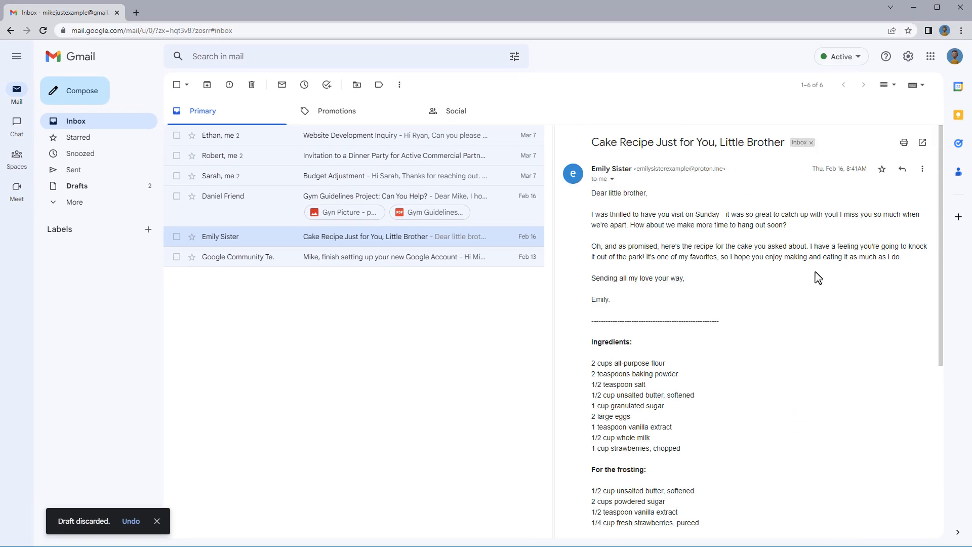
{"action": "left_click", "coordinate": [907, 57]}
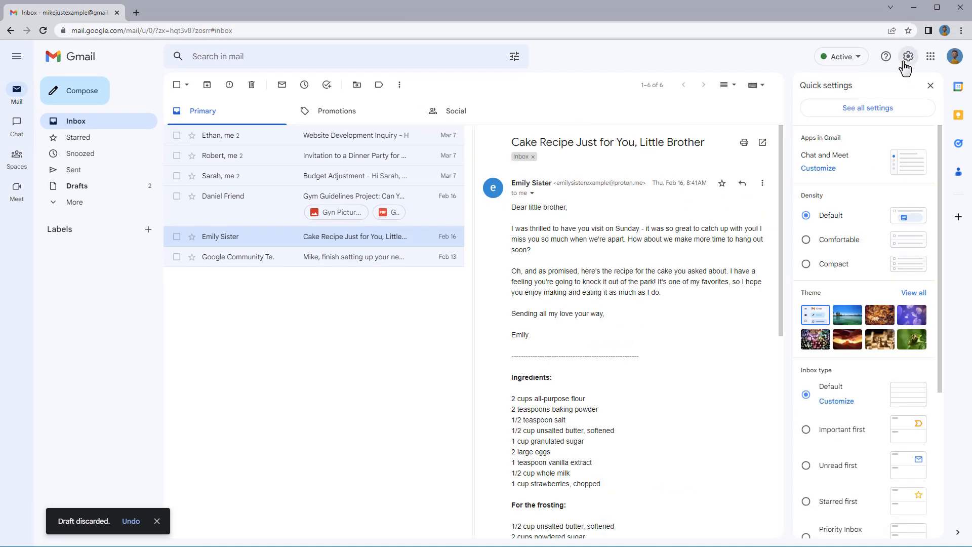
{"action": "left_click", "coordinate": [870, 112]}
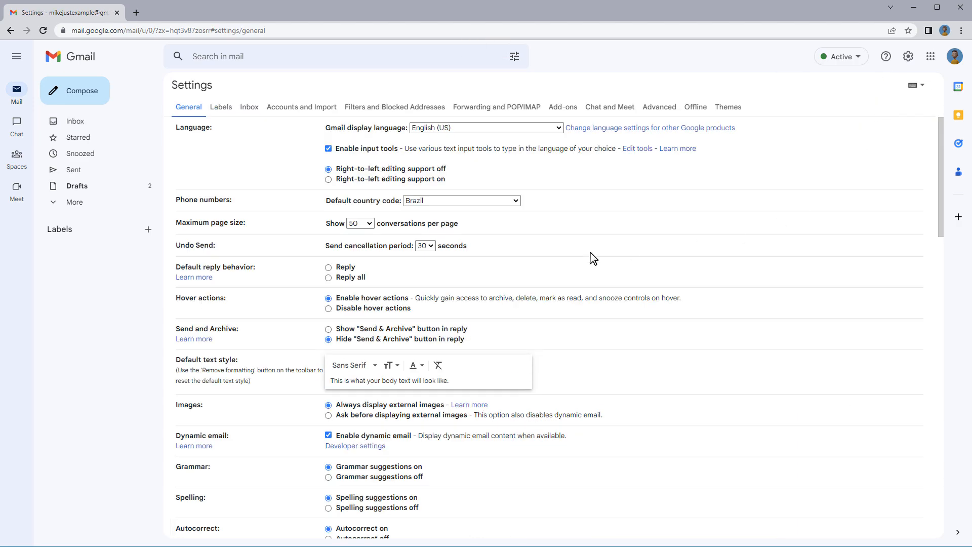
{"action": "scroll", "coordinate": [594, 258], "scroll_direction": "down", "scroll_amount": 15}
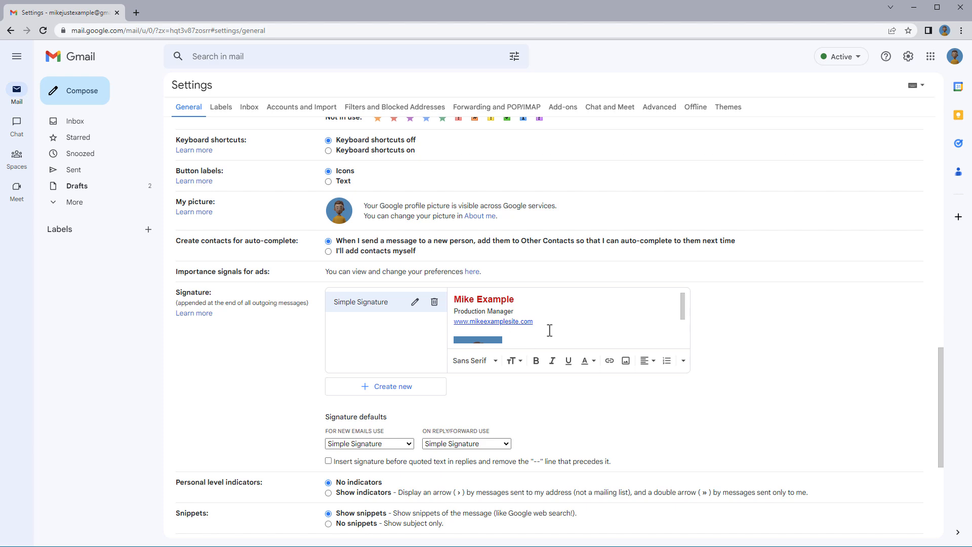
{"action": "scroll", "coordinate": [547, 332], "scroll_direction": "down", "scroll_amount": 2}
{"action": "scroll", "coordinate": [526, 354], "scroll_direction": "down", "scroll_amount": 1}
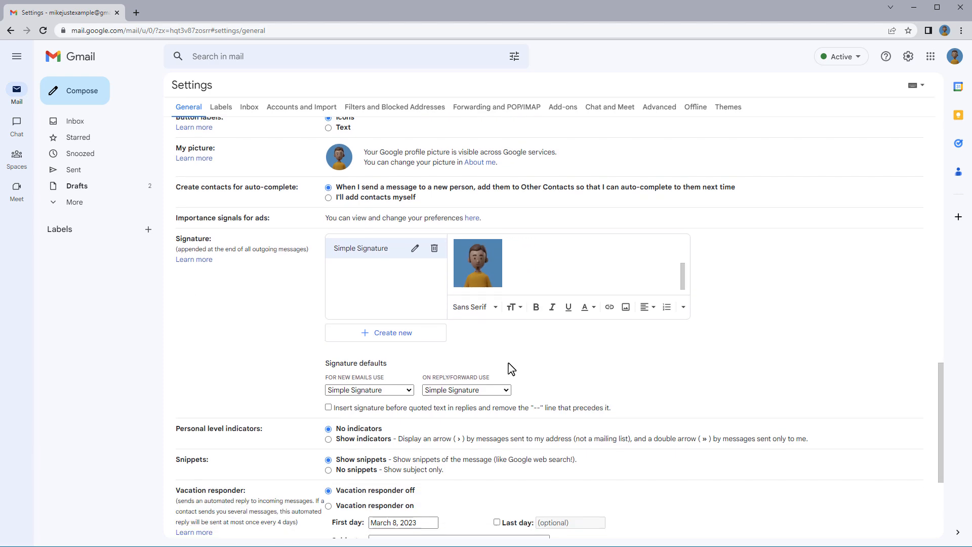
{"action": "scroll", "coordinate": [511, 369], "scroll_direction": "down", "scroll_amount": 1}
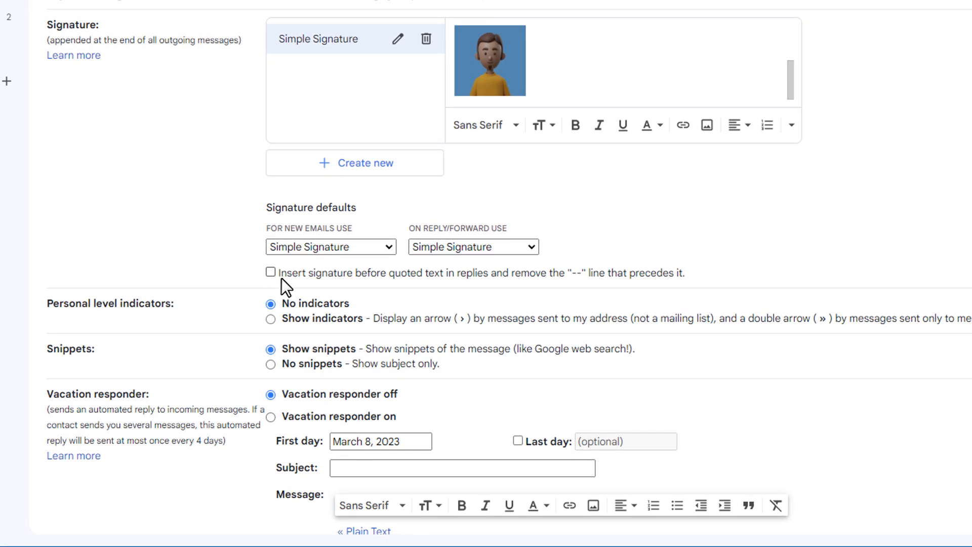
{"action": "left_click", "coordinate": [273, 272]}
{"action": "scroll", "coordinate": [623, 337], "scroll_direction": "down", "scroll_amount": 3}
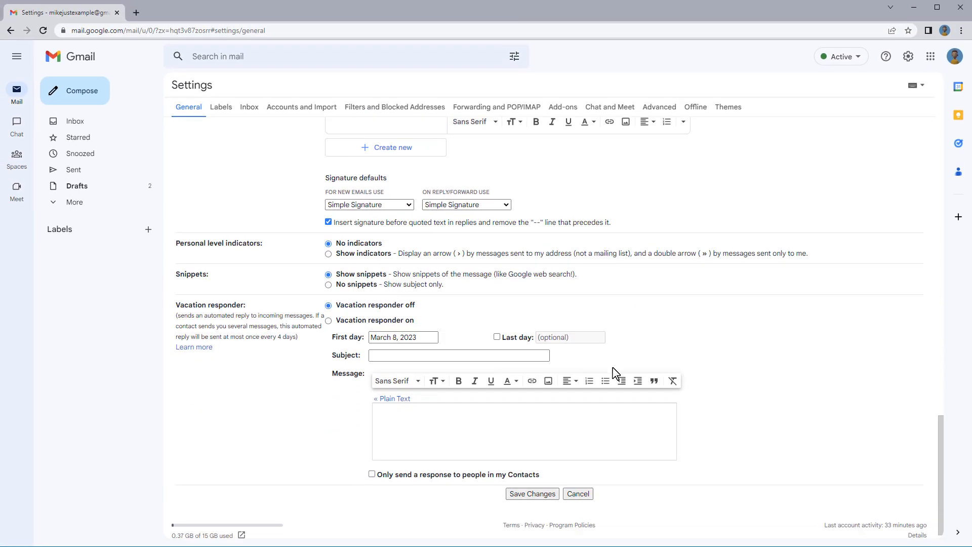
{"action": "left_click", "coordinate": [542, 487]}
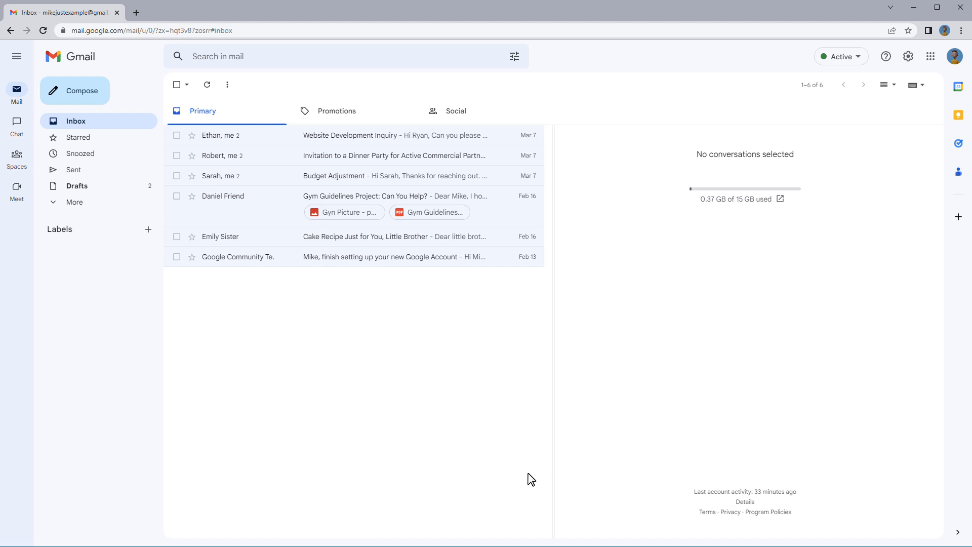
Reply to the cake recipe email, examine the signature's position against the expanded quoted text, and discard the draft
{"action": "left_click", "coordinate": [258, 244]}
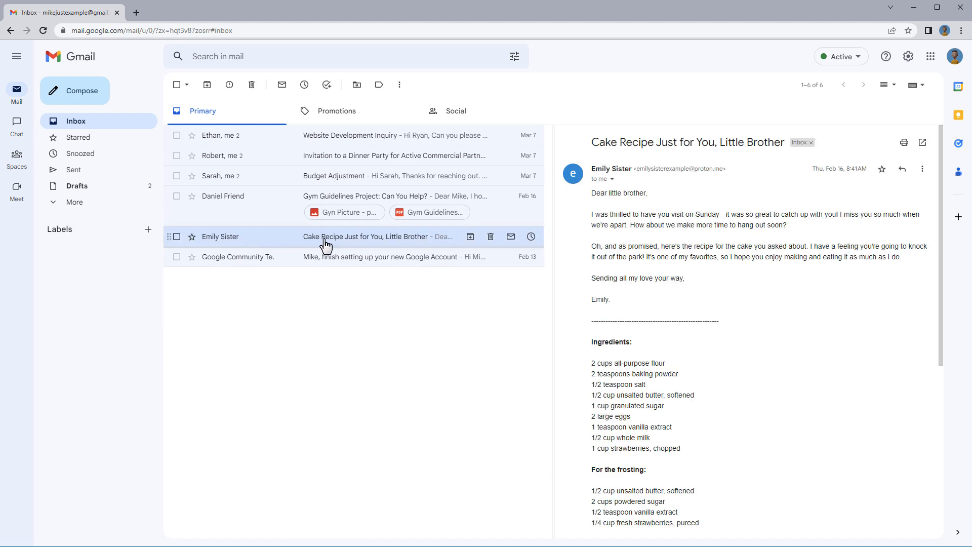
{"action": "left_click", "coordinate": [902, 172]}
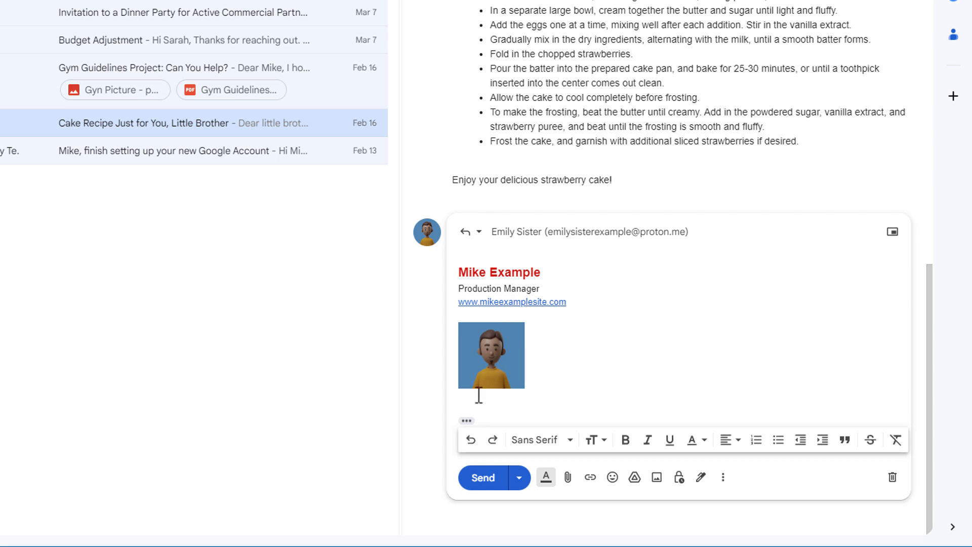
{"action": "left_click", "coordinate": [466, 421]}
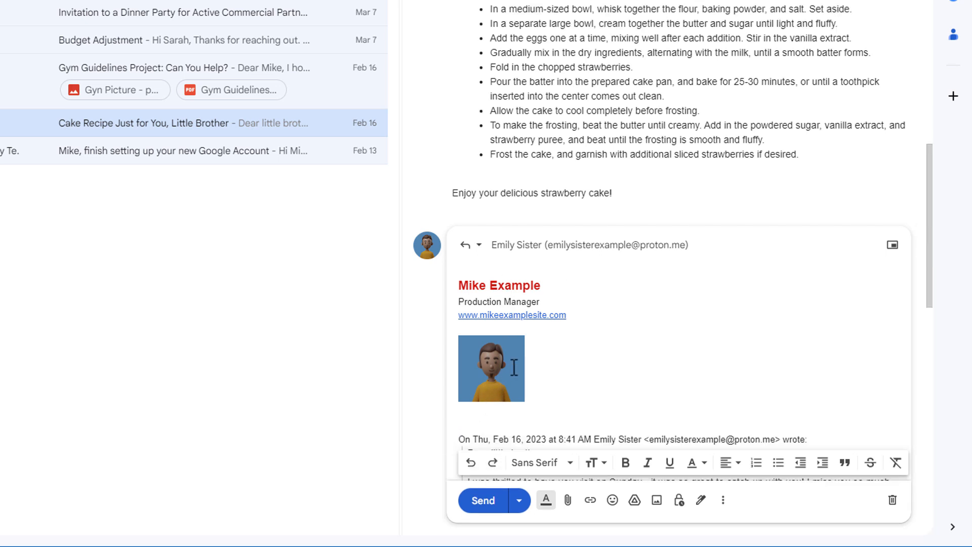
{"action": "scroll", "coordinate": [514, 367], "scroll_direction": "down", "scroll_amount": 10}
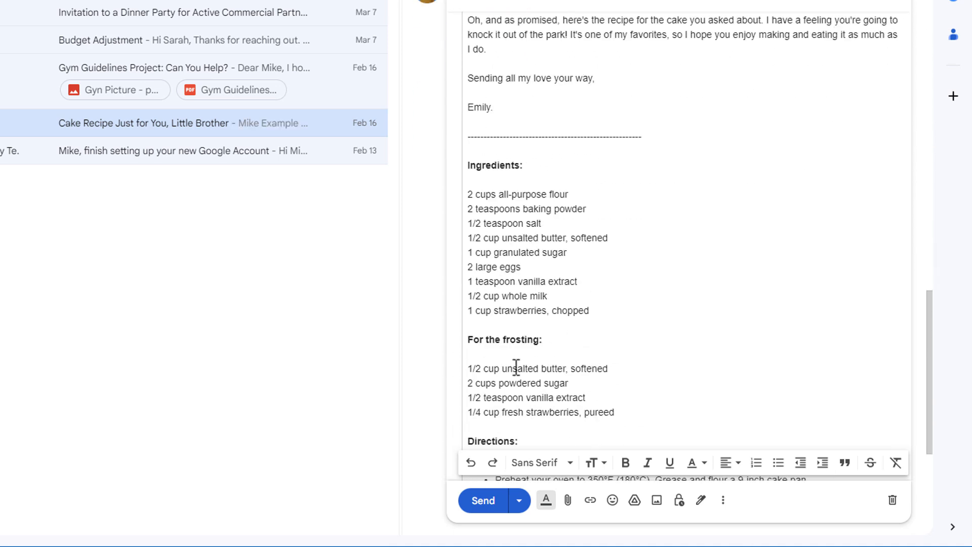
{"action": "scroll", "coordinate": [515, 368], "scroll_direction": "down", "scroll_amount": 3}
{"action": "scroll", "coordinate": [515, 364], "scroll_direction": "up", "scroll_amount": 10}
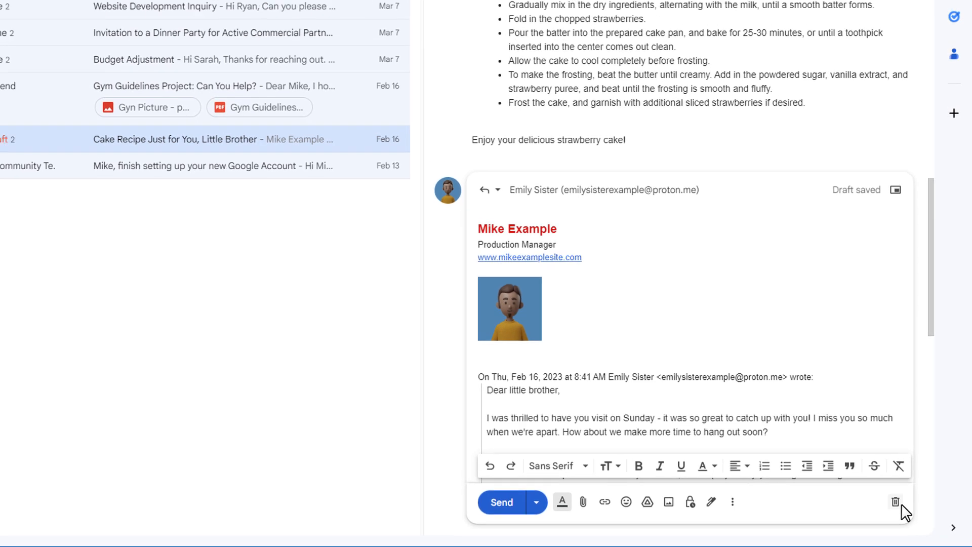
{"action": "left_click", "coordinate": [897, 503]}
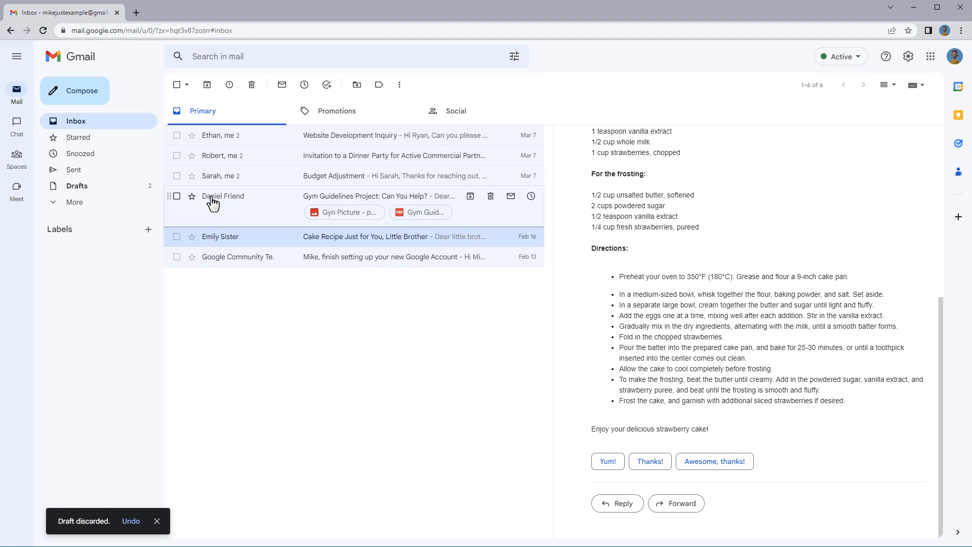
Start a new message, write "This is my example text" followed by two line breaks above the signature, and discard the draft
{"action": "left_click", "coordinate": [94, 94]}
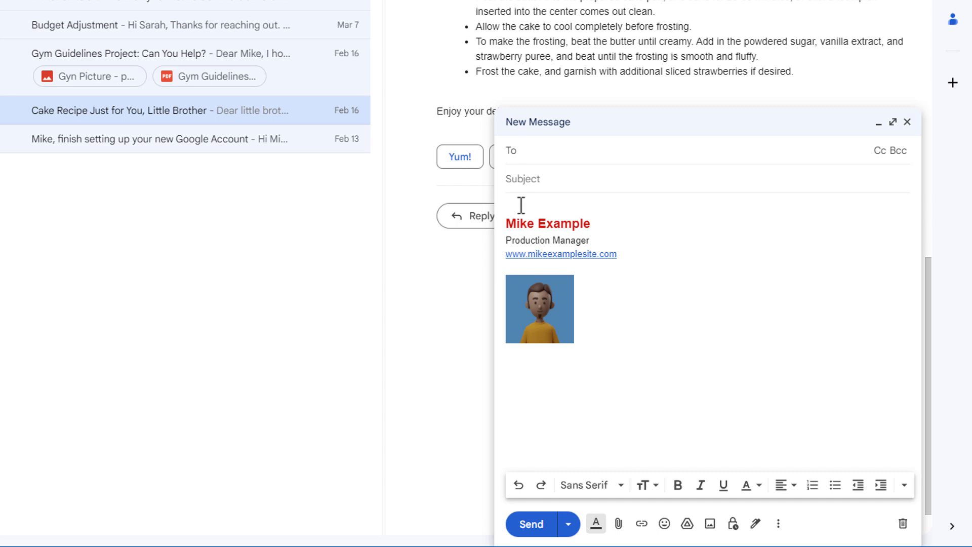
{"action": "left_click", "coordinate": [521, 205]}
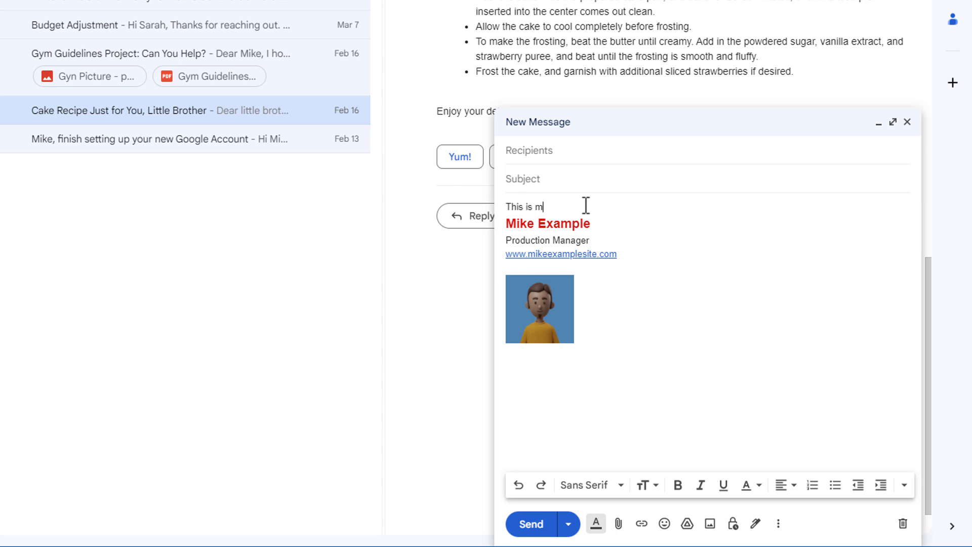
{"action": "type", "text": "This is my example text"}
{"action": "key", "text": "Return"}
{"action": "key", "text": "Return"}
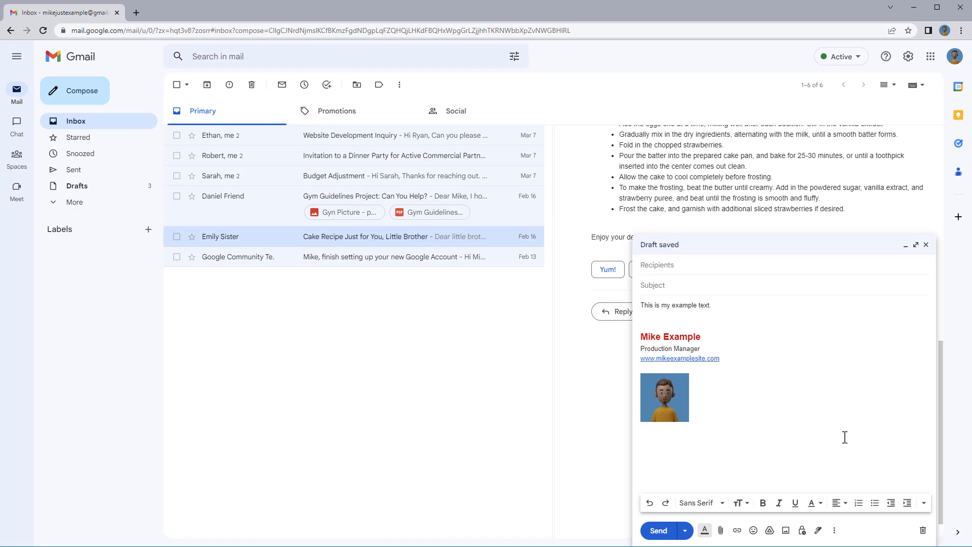
{"action": "left_click", "coordinate": [922, 530]}
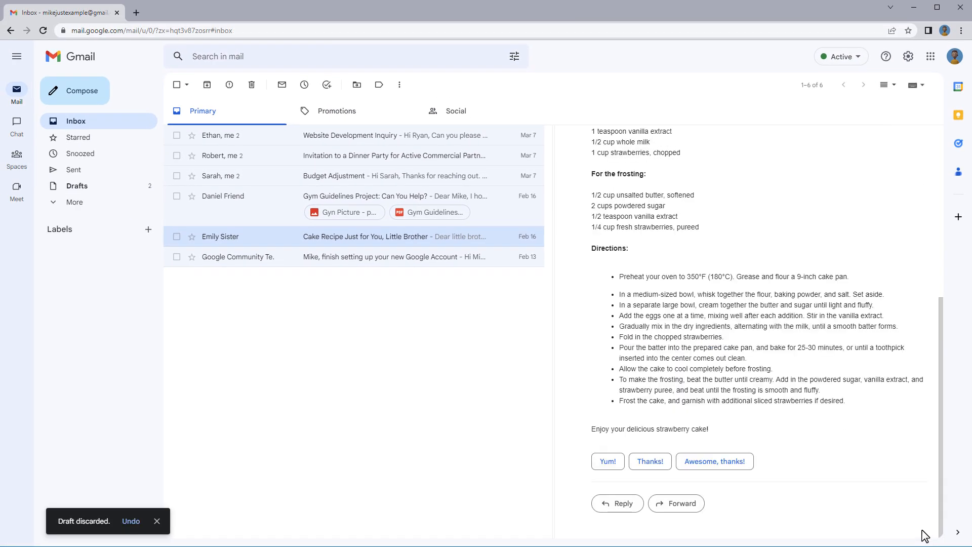
Add two blank lines above the name in Simple Signature and save the settings changes
{"action": "left_click", "coordinate": [907, 65]}
{"action": "left_click", "coordinate": [883, 110]}
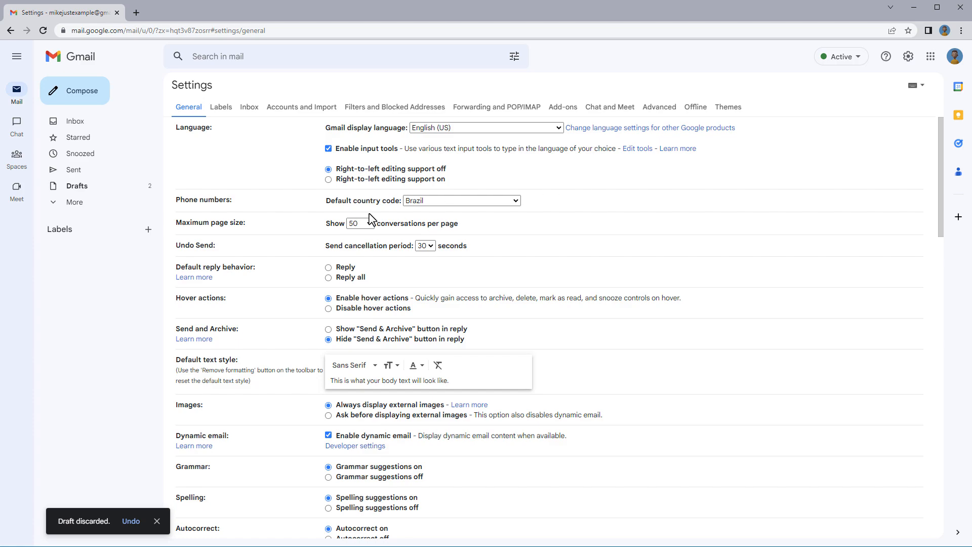
{"action": "scroll", "coordinate": [371, 219], "scroll_direction": "down", "scroll_amount": 10}
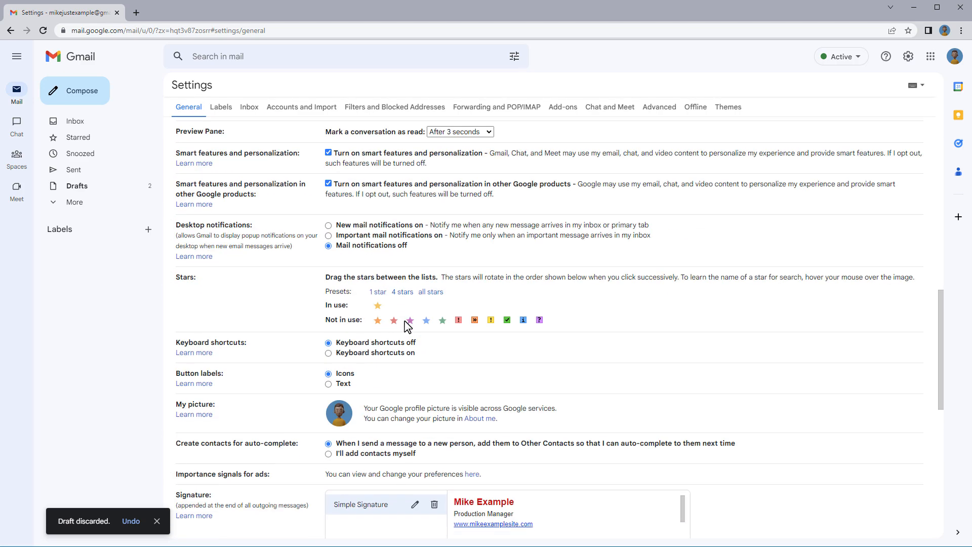
{"action": "scroll", "coordinate": [408, 326], "scroll_direction": "down", "scroll_amount": 3}
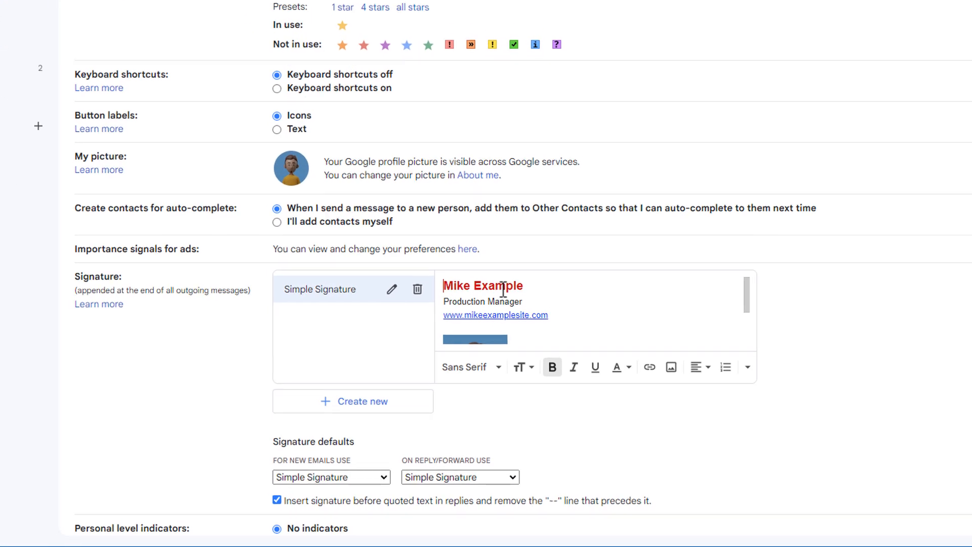
{"action": "key", "text": "Return"}
{"action": "key", "text": "Return"}
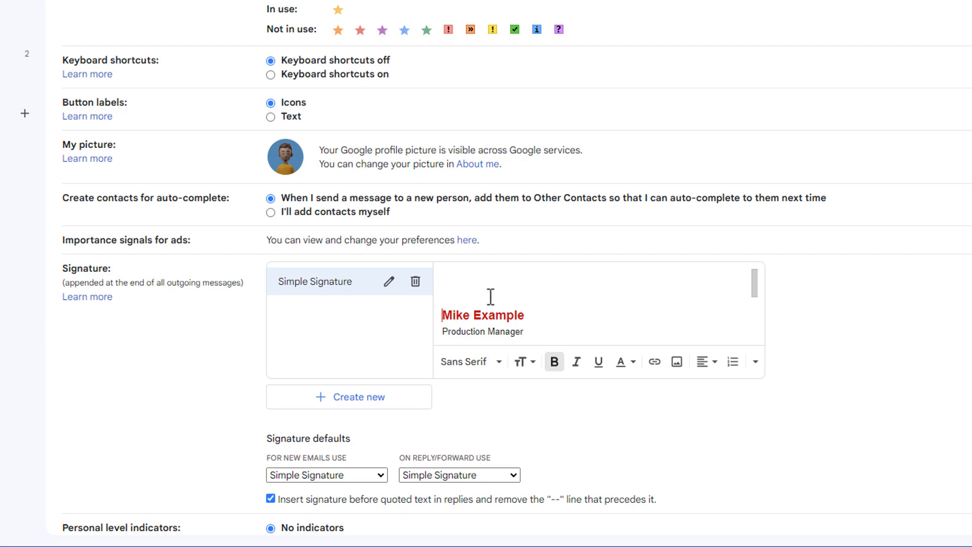
{"action": "scroll", "coordinate": [490, 296], "scroll_direction": "down", "scroll_amount": 3}
{"action": "scroll", "coordinate": [494, 295], "scroll_direction": "up", "scroll_amount": 2}
{"action": "scroll", "coordinate": [491, 291], "scroll_direction": "up", "scroll_amount": 1}
{"action": "scroll", "coordinate": [464, 293], "scroll_direction": "down", "scroll_amount": 2}
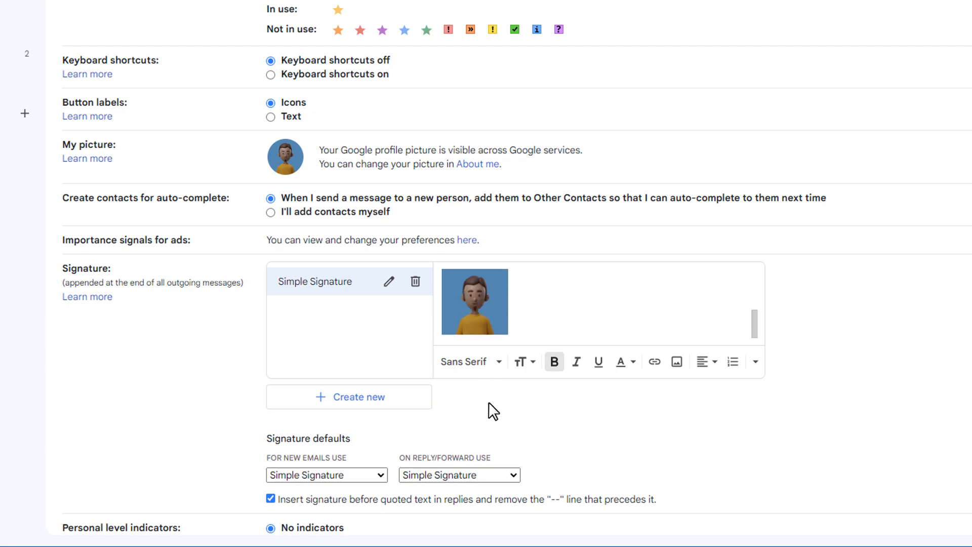
{"action": "scroll", "coordinate": [494, 402], "scroll_direction": "down", "scroll_amount": 8}
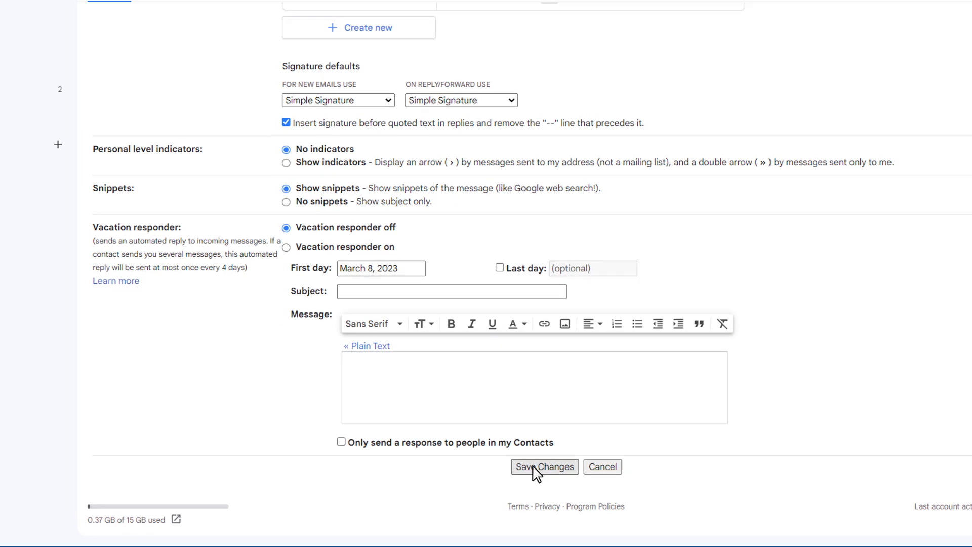
{"action": "left_click", "coordinate": [521, 460]}
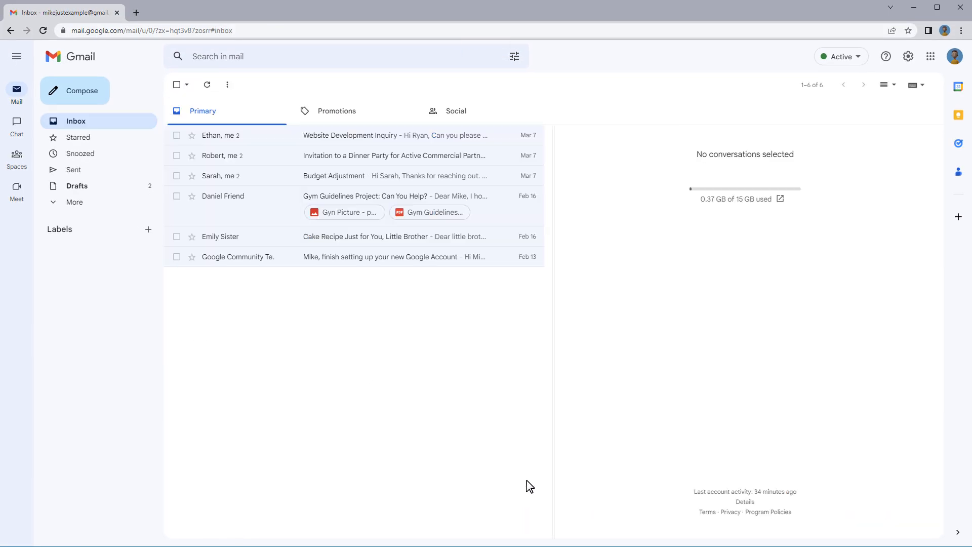
Start a new message and write "This is my examp" on the first line above the signature
{"action": "left_click", "coordinate": [92, 98]}
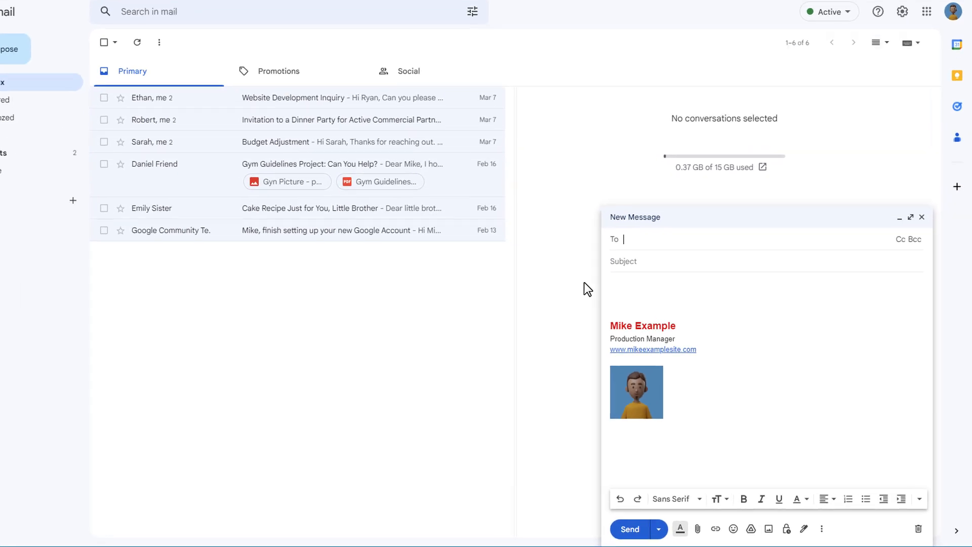
{"action": "left_click", "coordinate": [617, 284]}
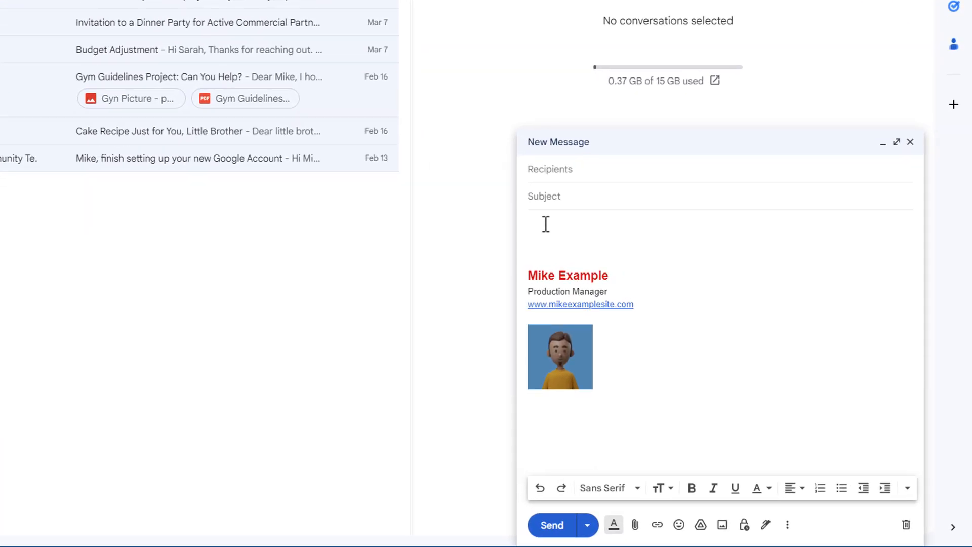
{"action": "type", "text": "This is my exma"}
{"action": "key", "text": "BackSpace"}
{"action": "type", "text": "amp"}
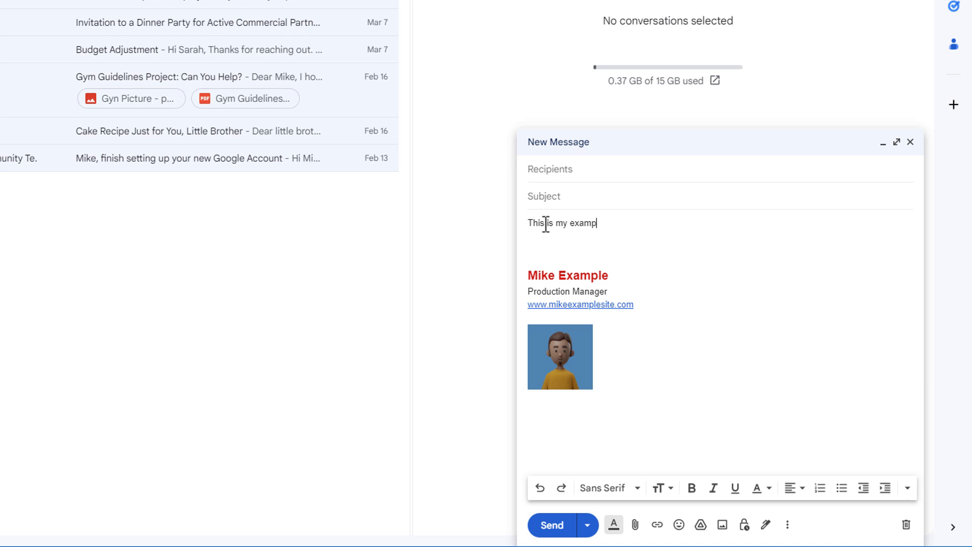